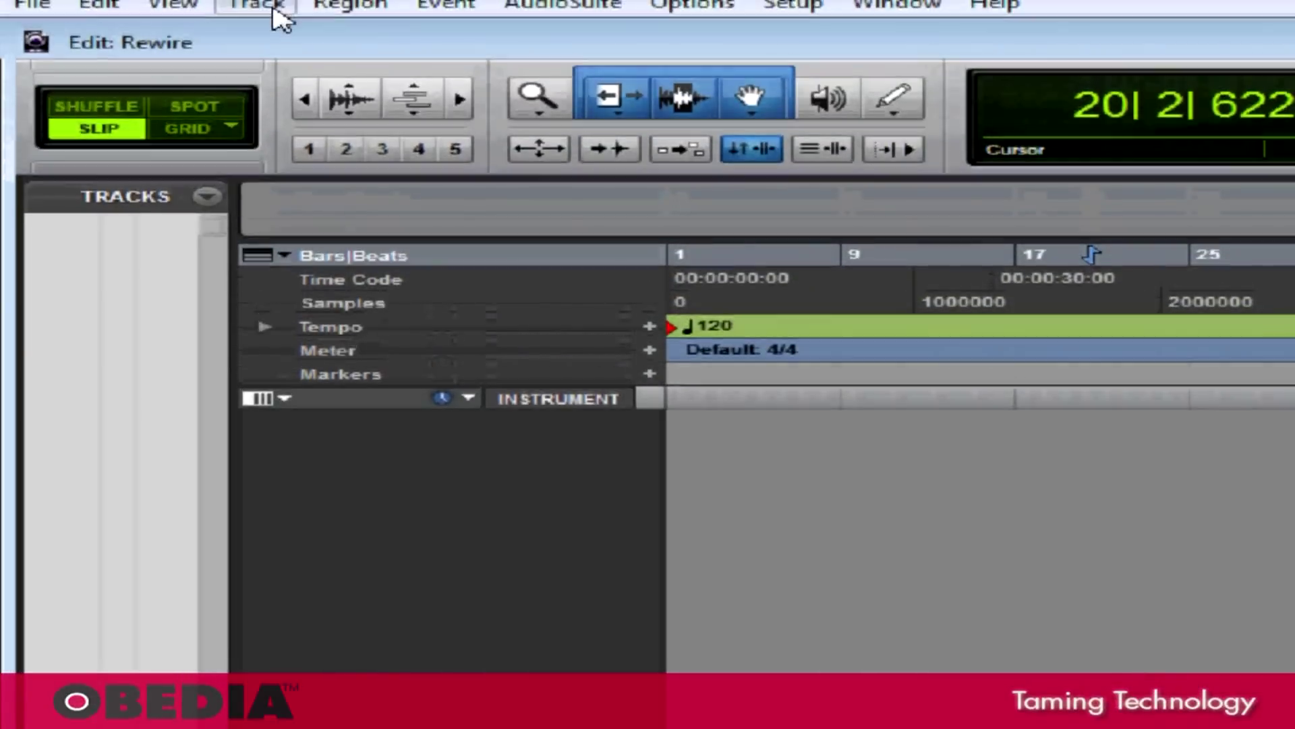
- Create one new stereo audio track in samples, named Audio 1
left_click(275, 26)
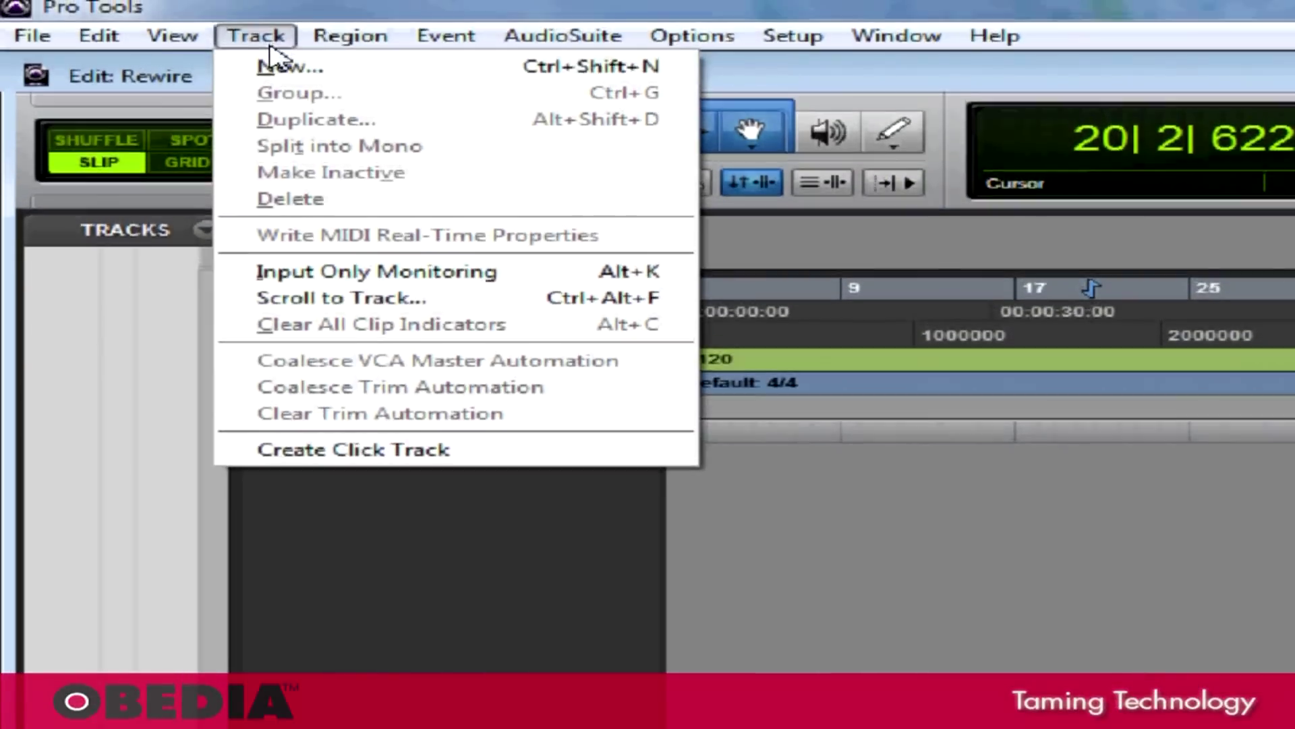
left_click(284, 60)
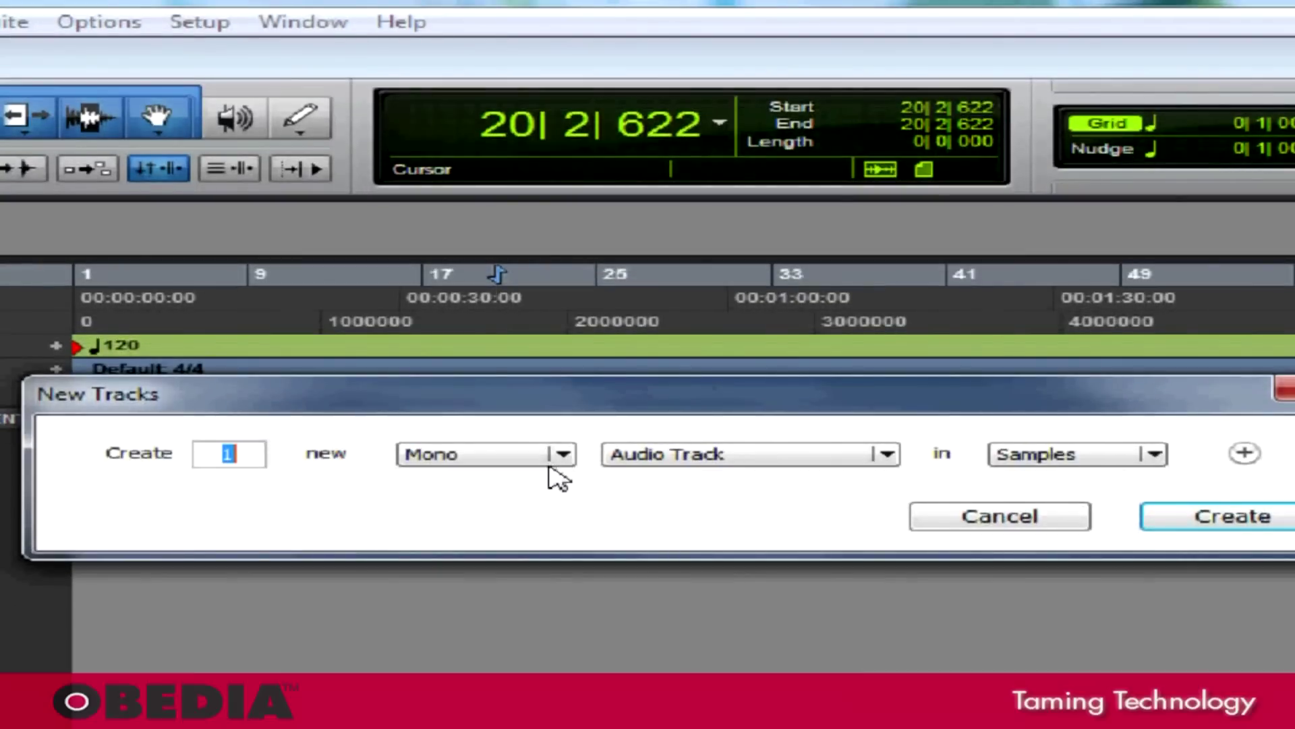
left_click(543, 476)
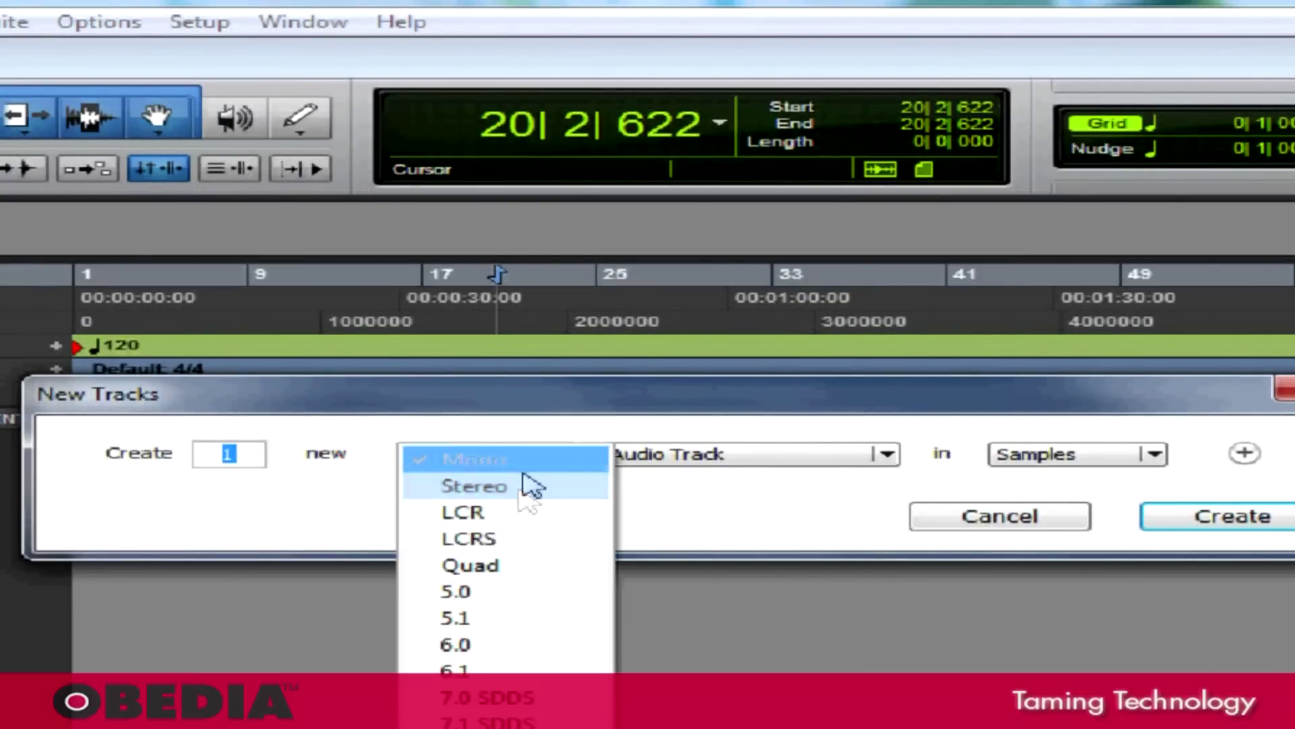
left_click(529, 486)
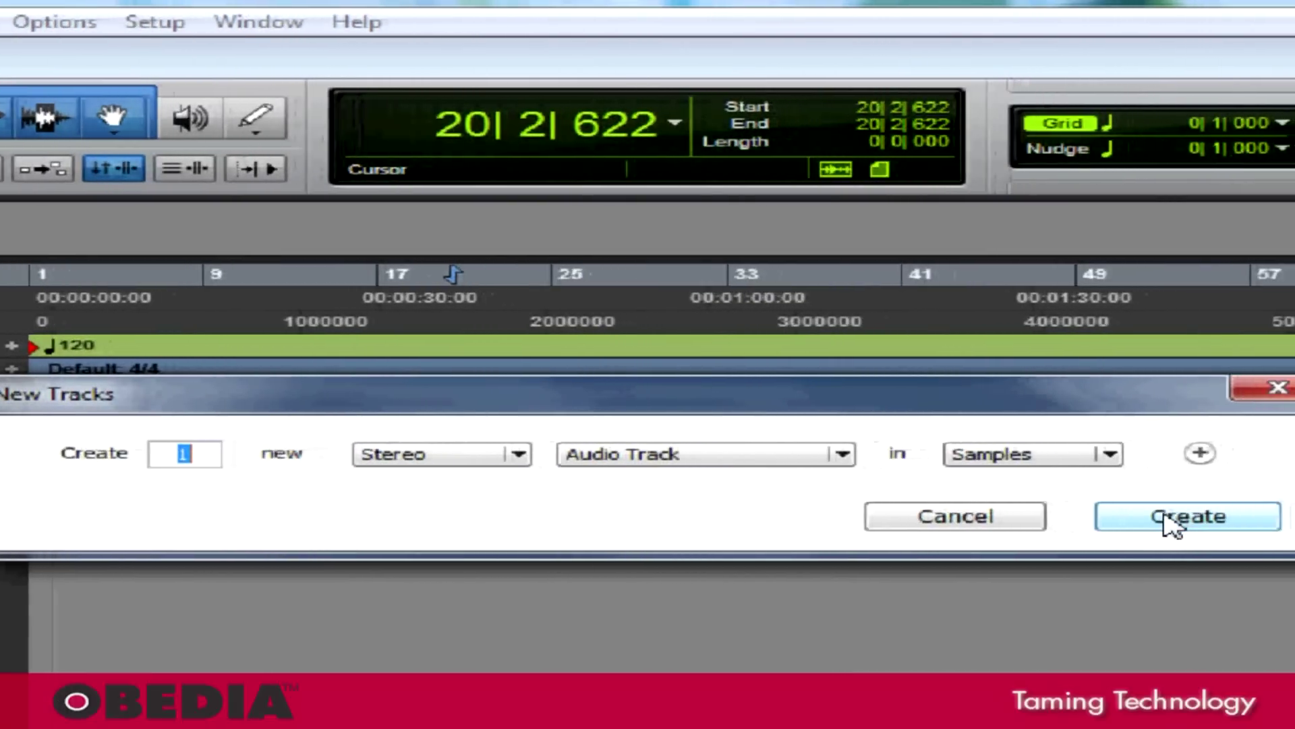
left_click(1194, 521)
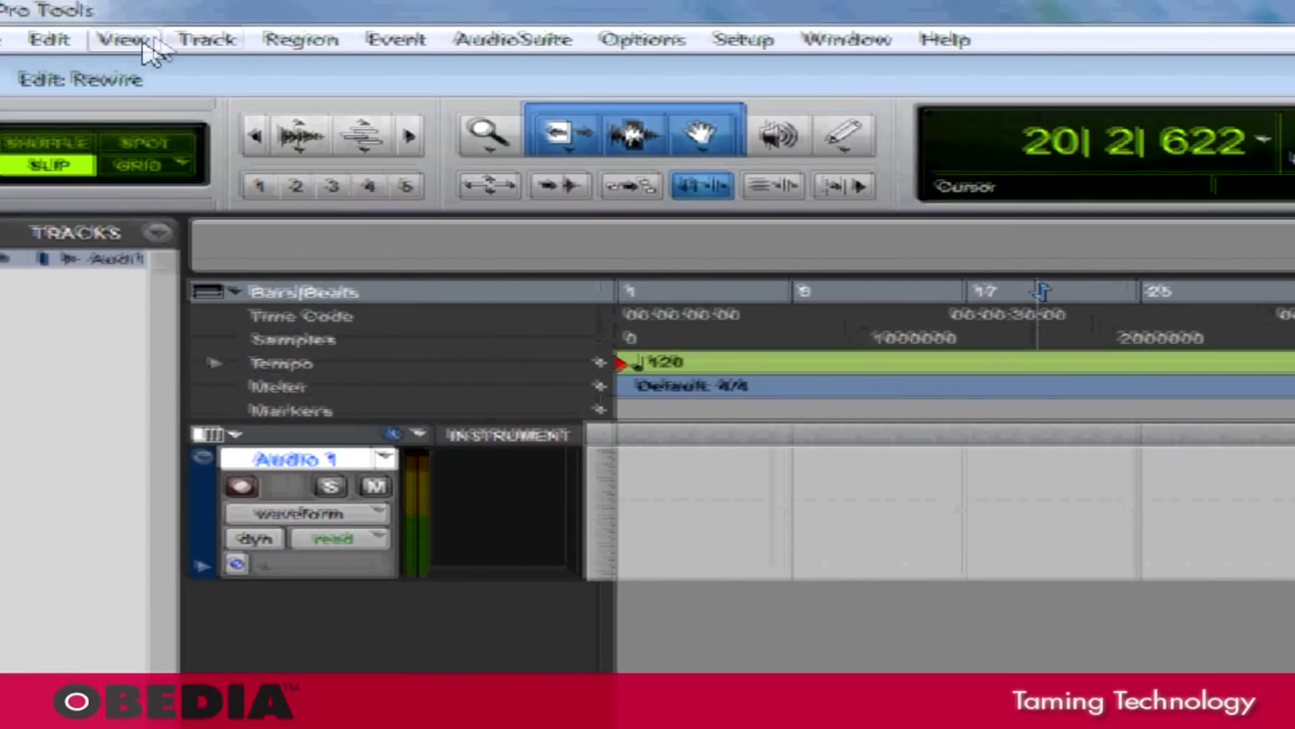
- Show the Inserts A-E column in the Edit window
left_click(110, 30)
mouse_move(162, 74)
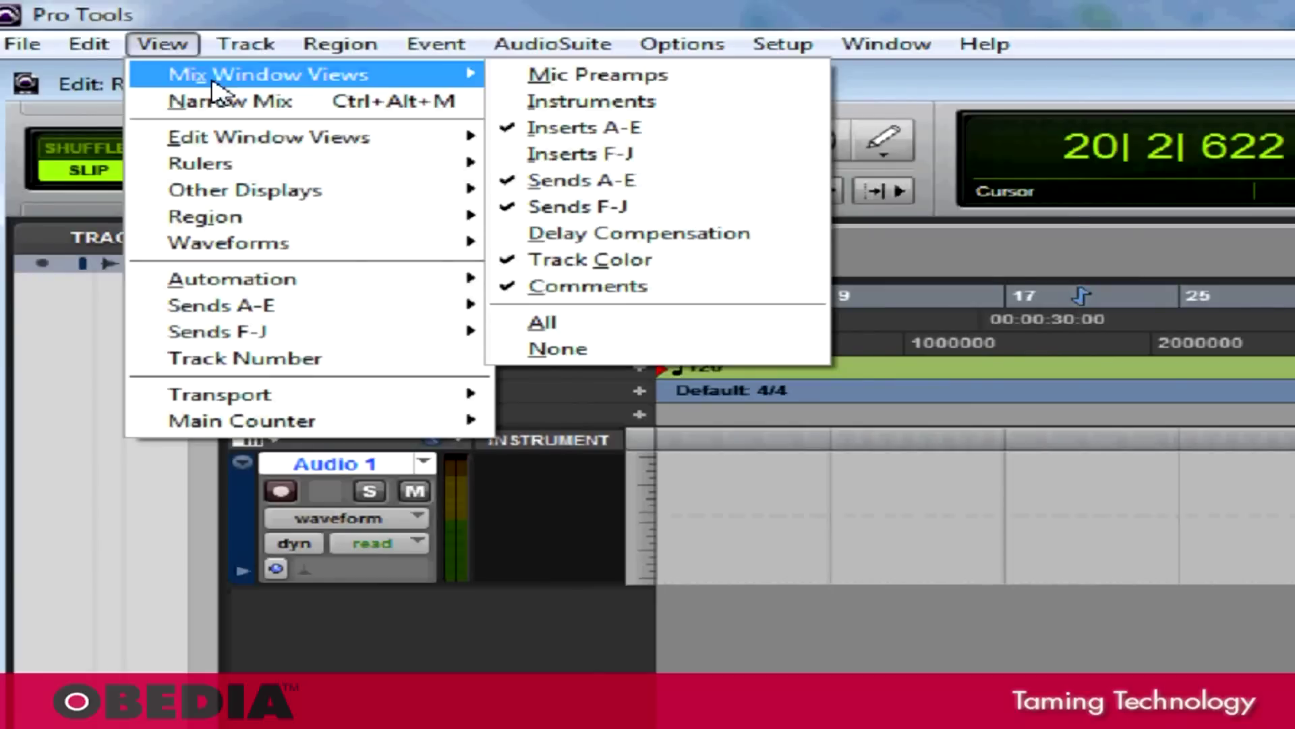
mouse_move(341, 145)
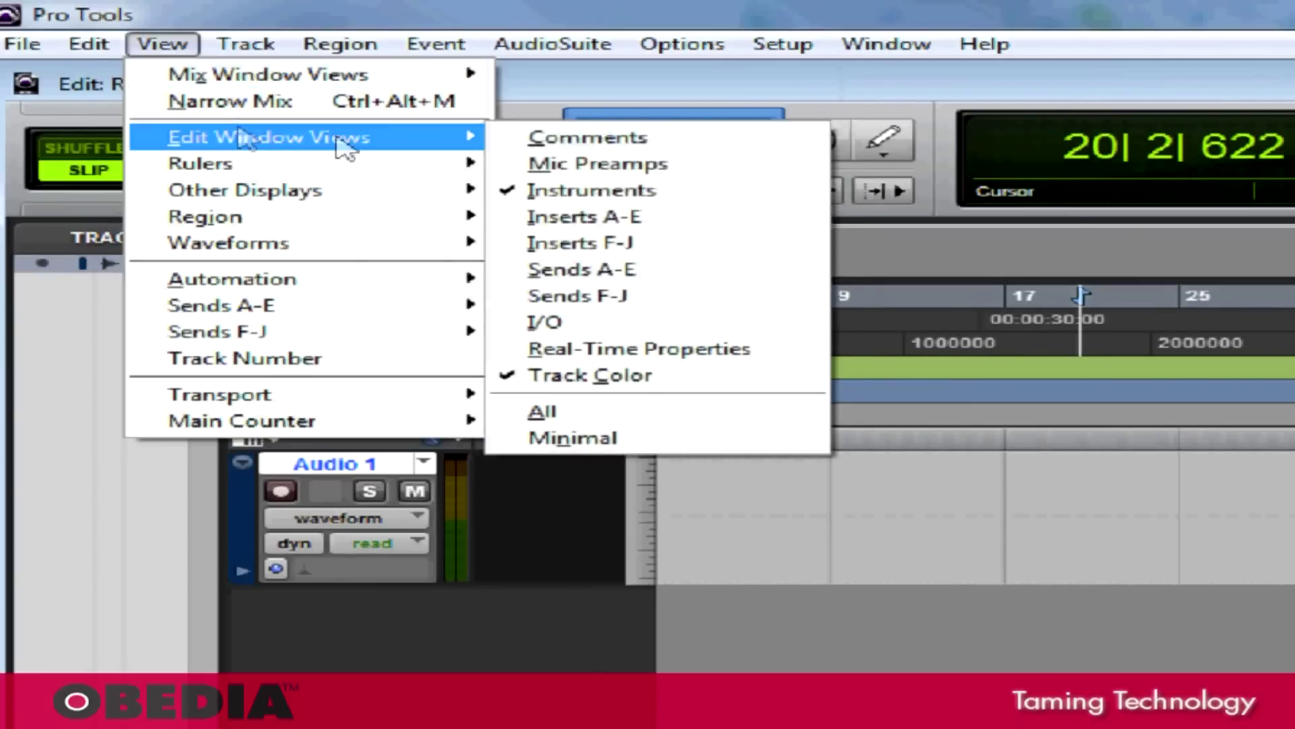
left_click(560, 217)
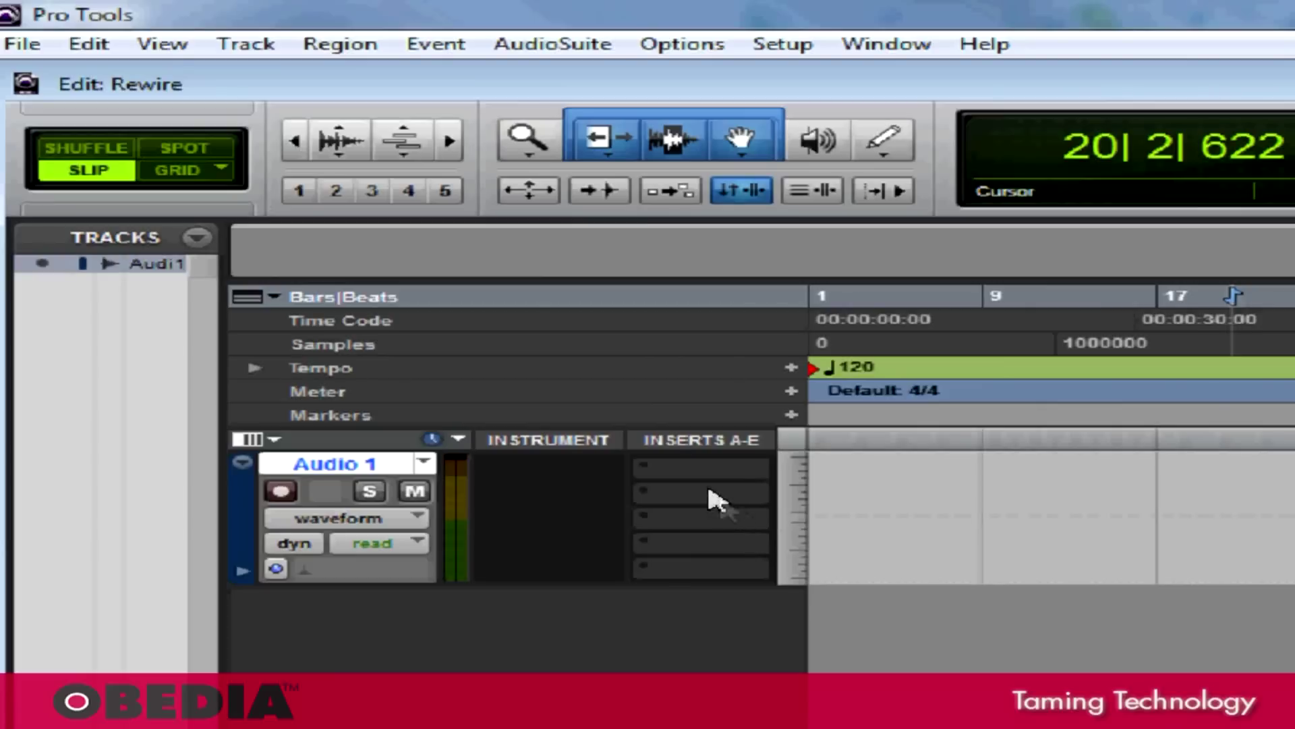
- Put the Reason (stereo) ReWire instrument on Audio 1's first insert
left_click(684, 472)
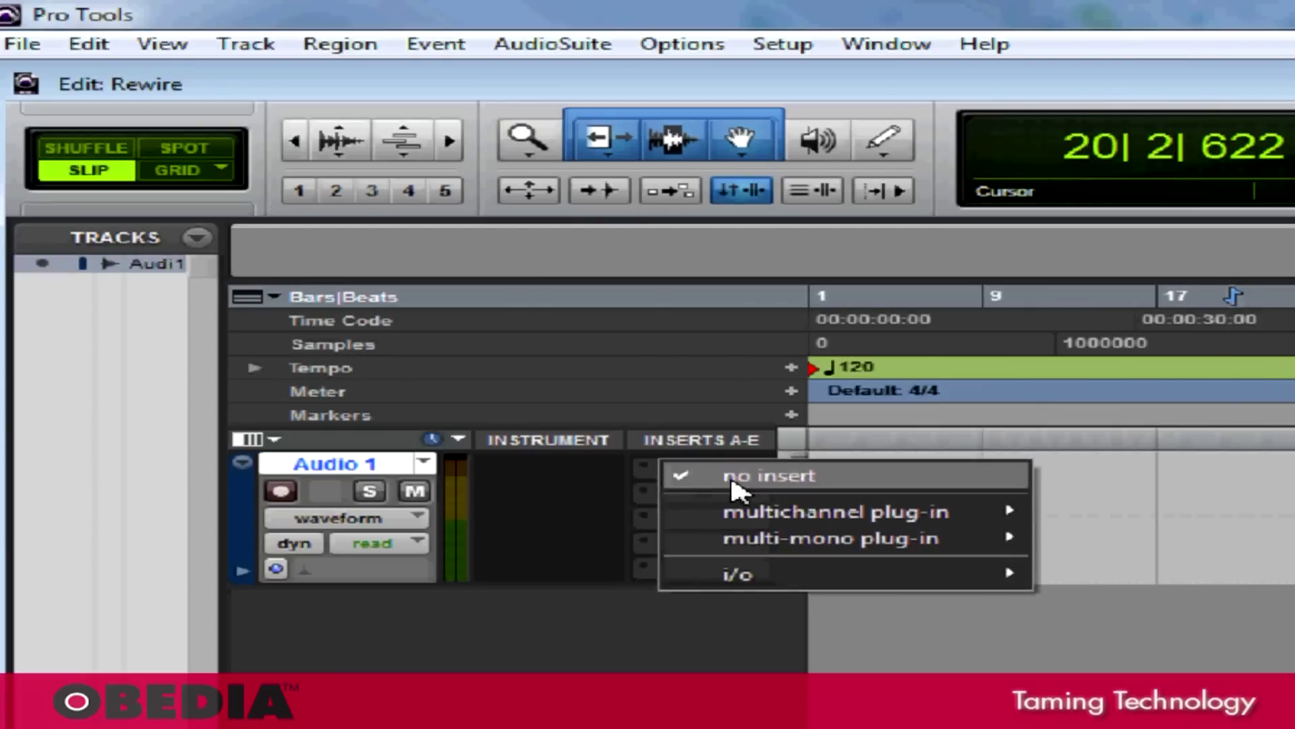
mouse_move(810, 518)
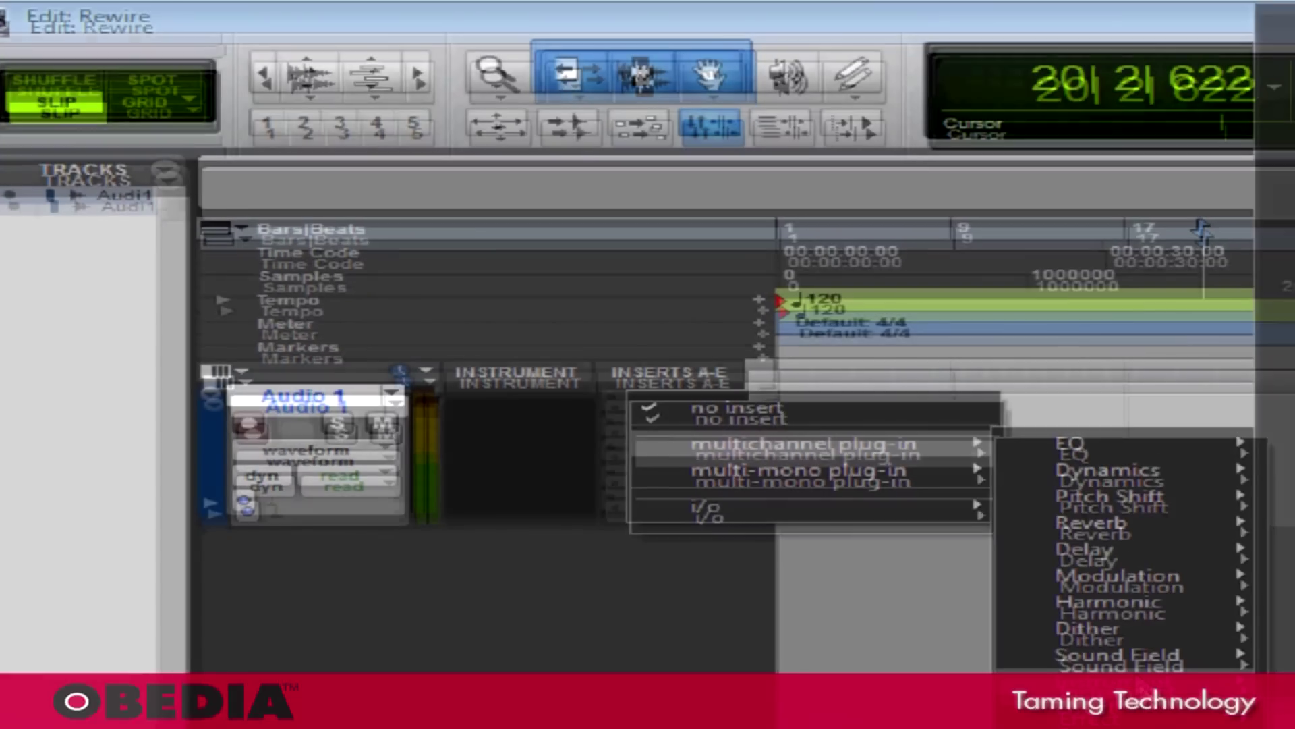
mouse_move(1146, 728)
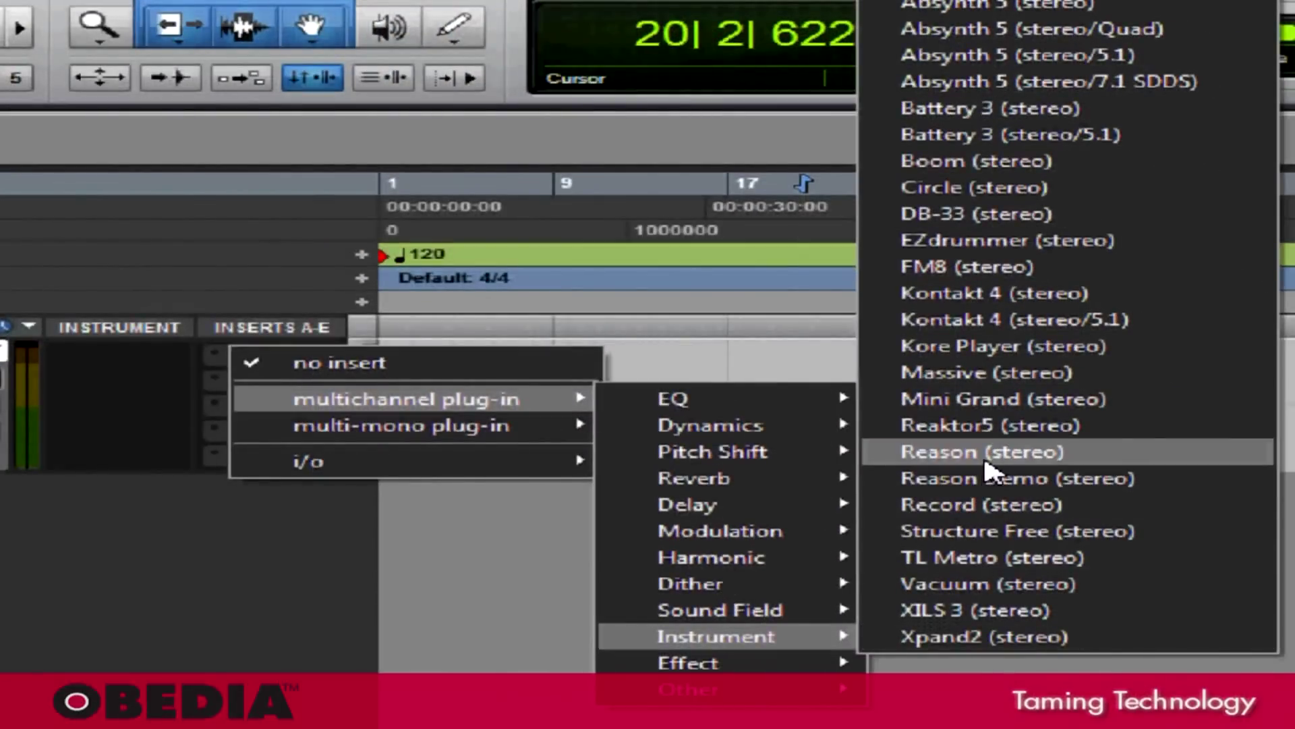
left_click(986, 463)
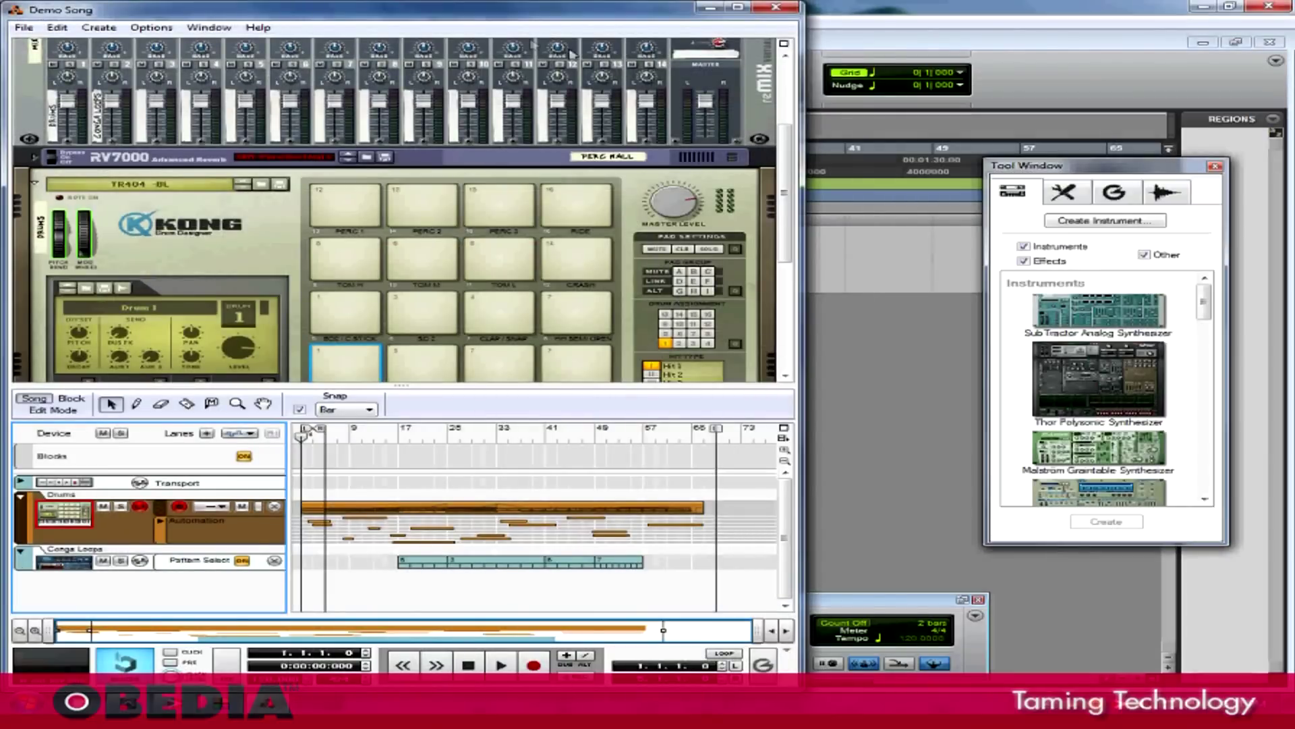
- Move the Reason window aside, keep the ReWire output at Mix L - Mix R, and close the plug-in window
left_click_drag(521, 10, 680, 11)
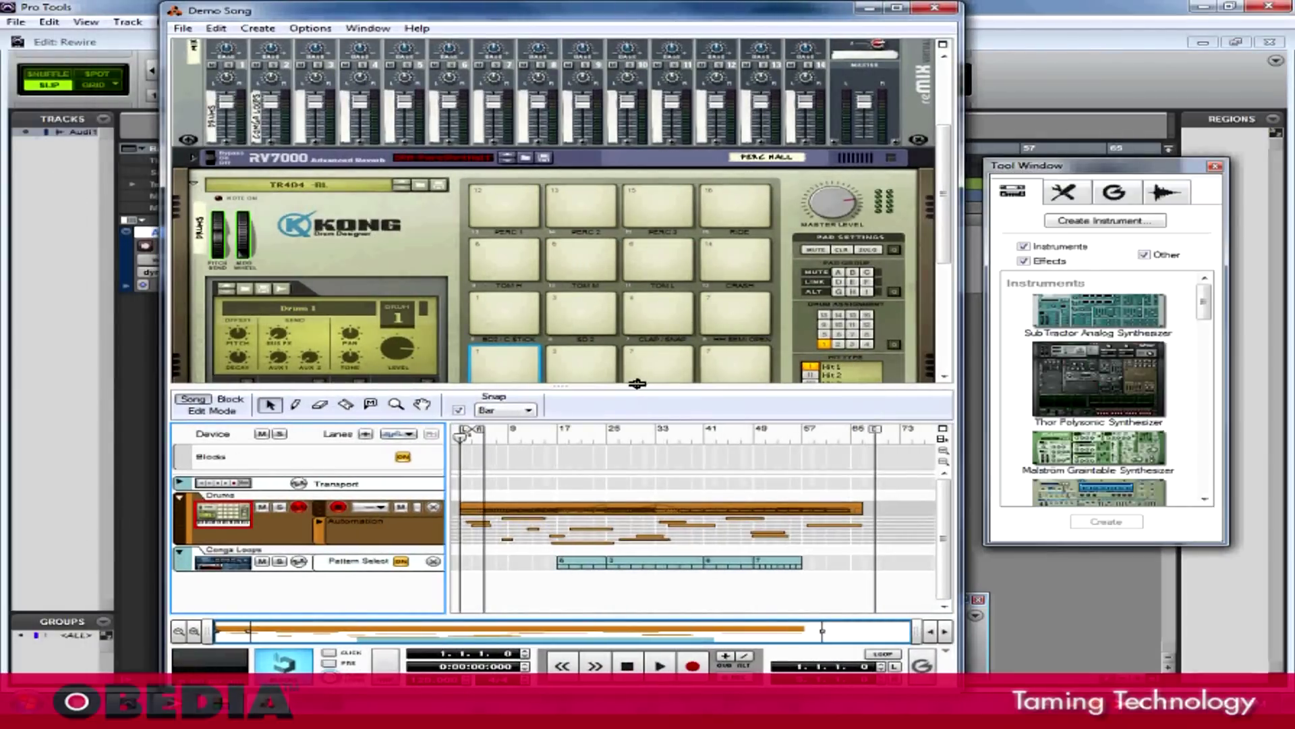
key("alt+Tab")
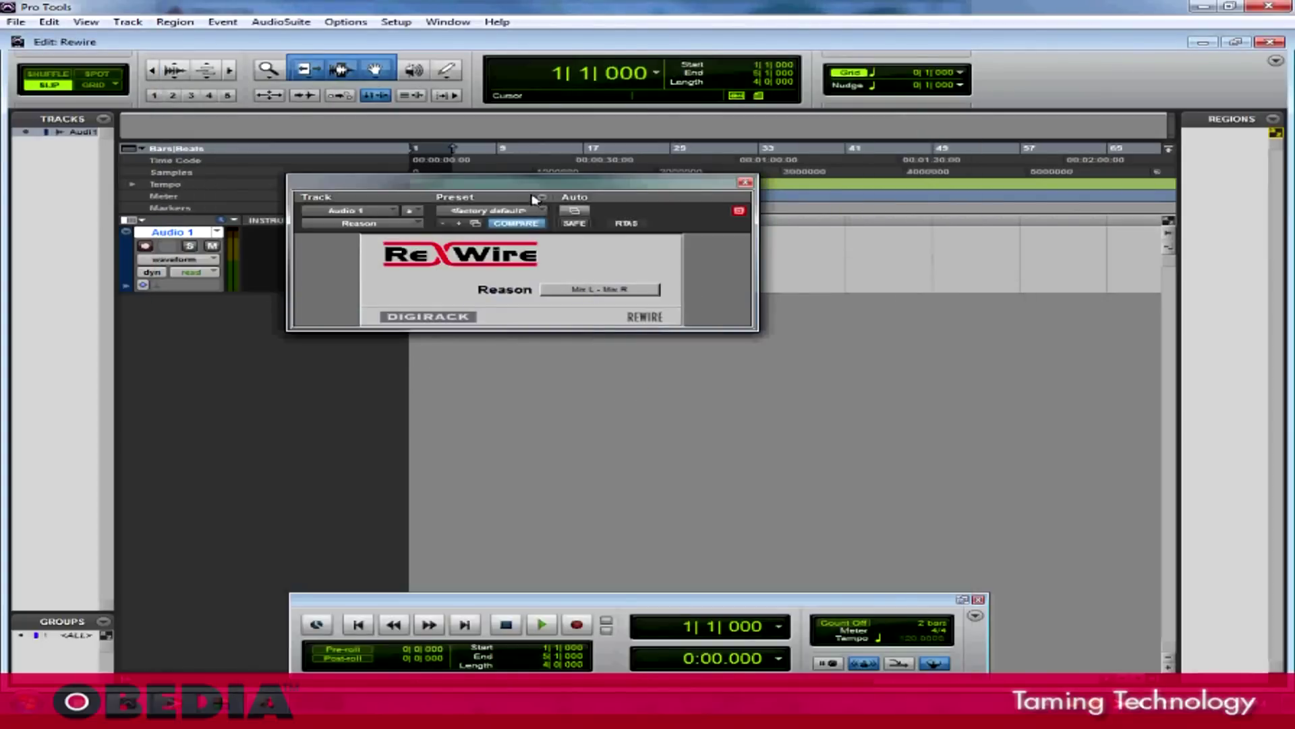
left_click_drag(533, 182, 616, 265)
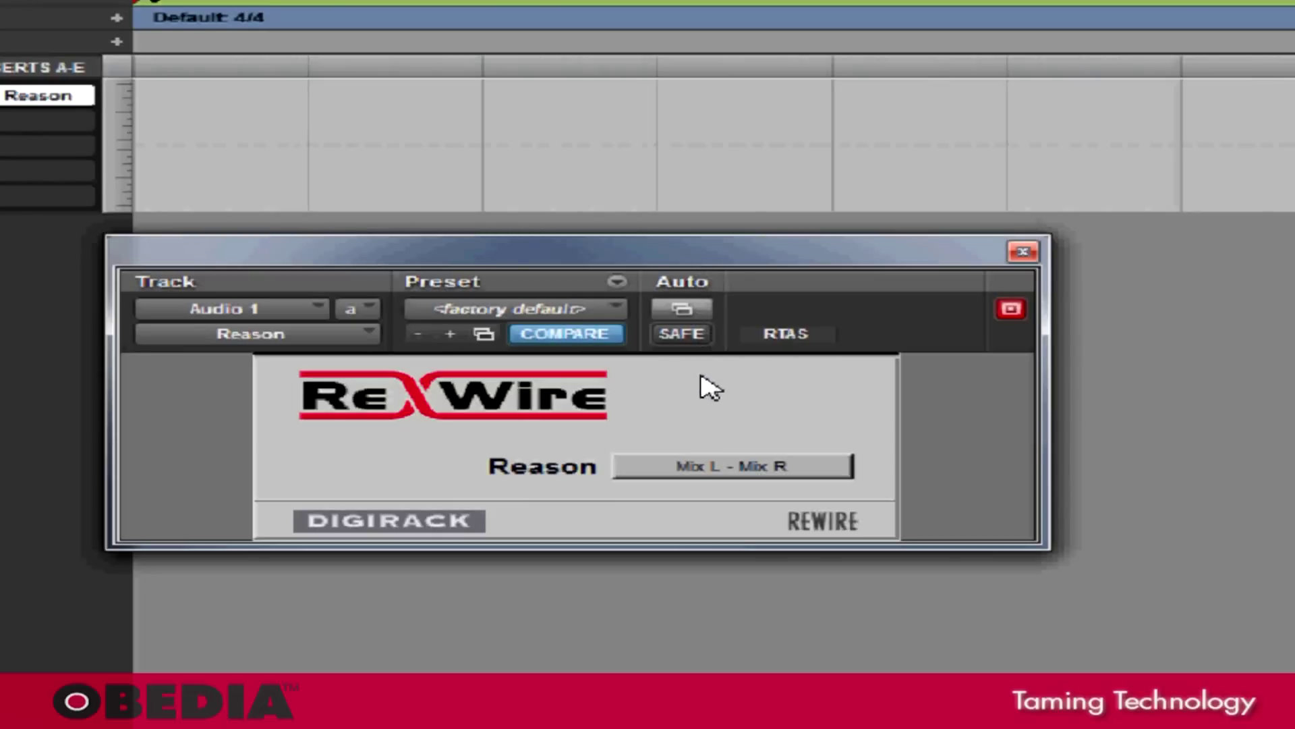
left_click(722, 477)
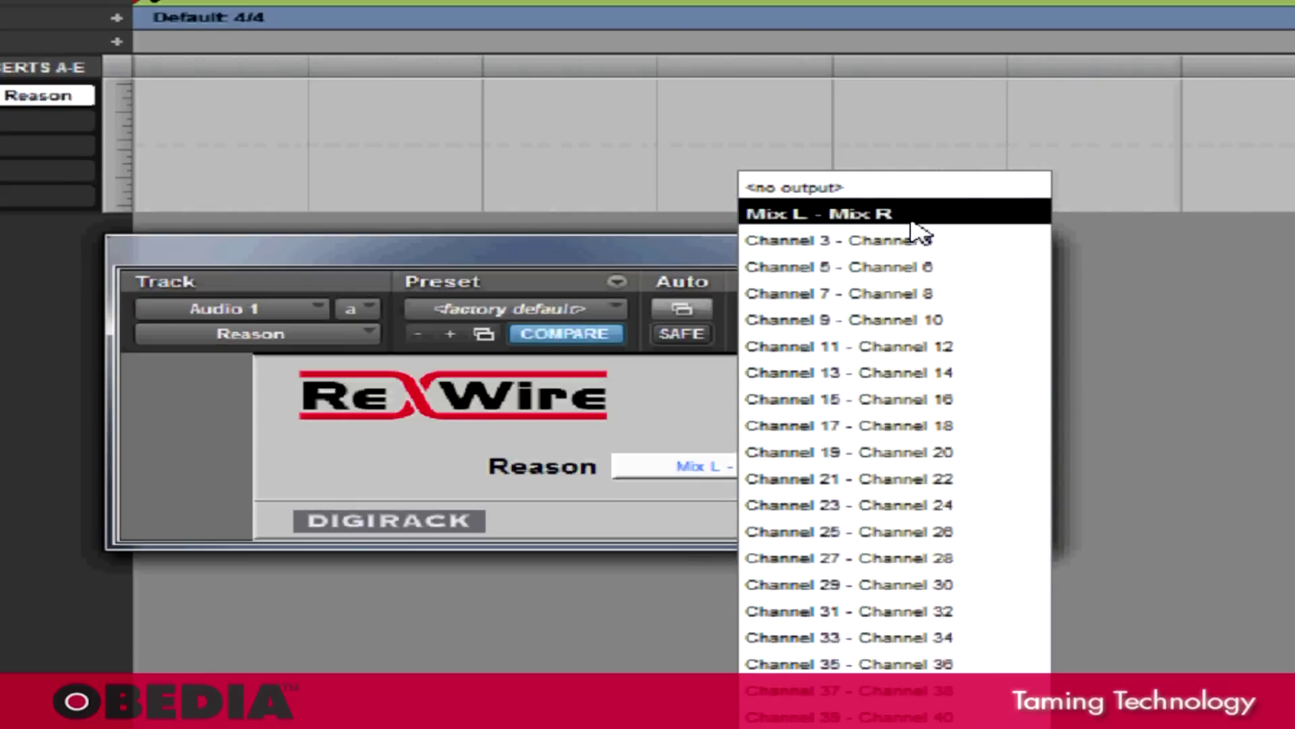
left_click(651, 404)
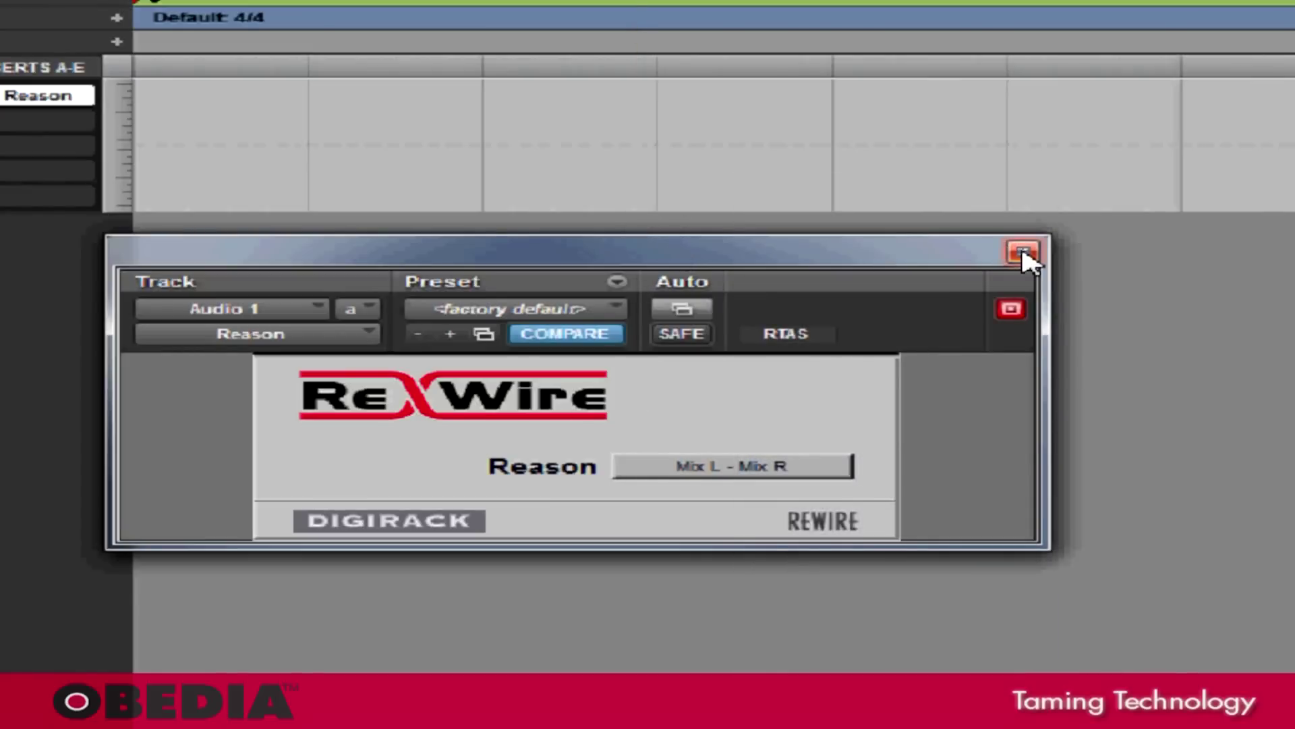
left_click(1023, 252)
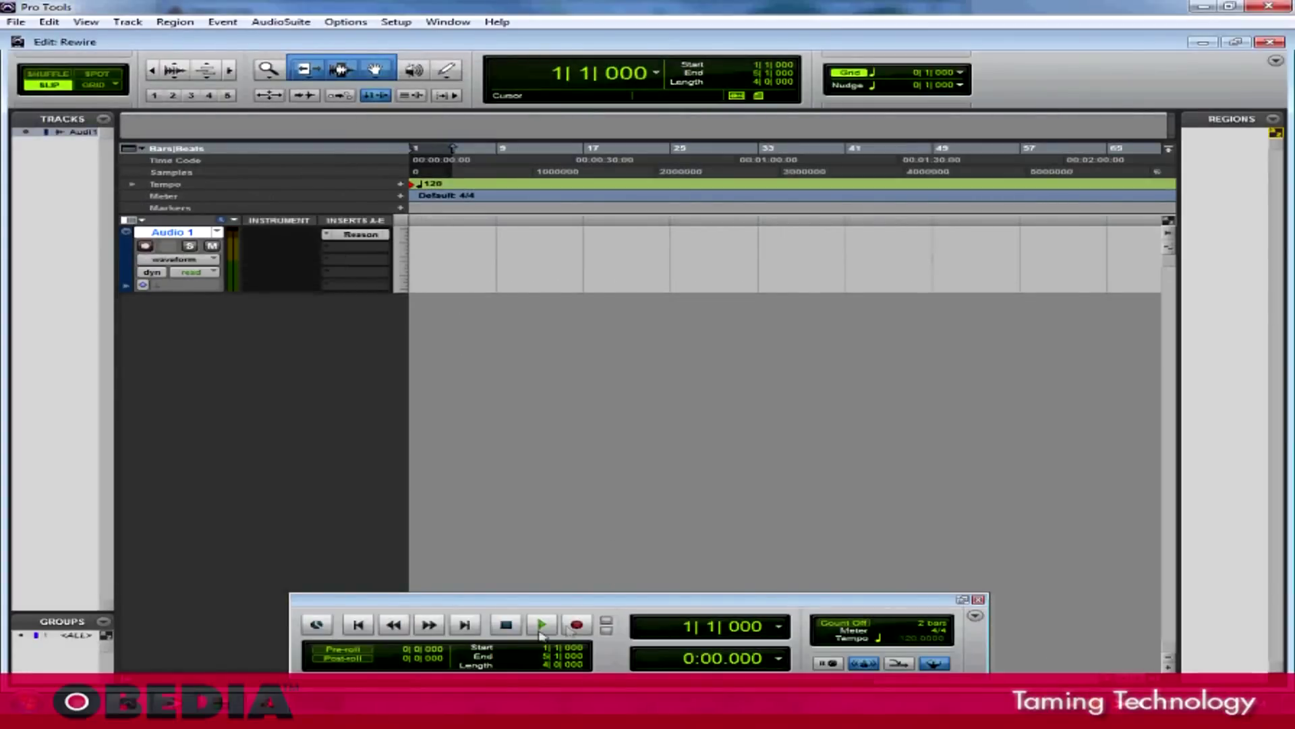
- Play the ReWired Reason audio, stop at bar 1, and raise the Transport window
left_click(543, 628)
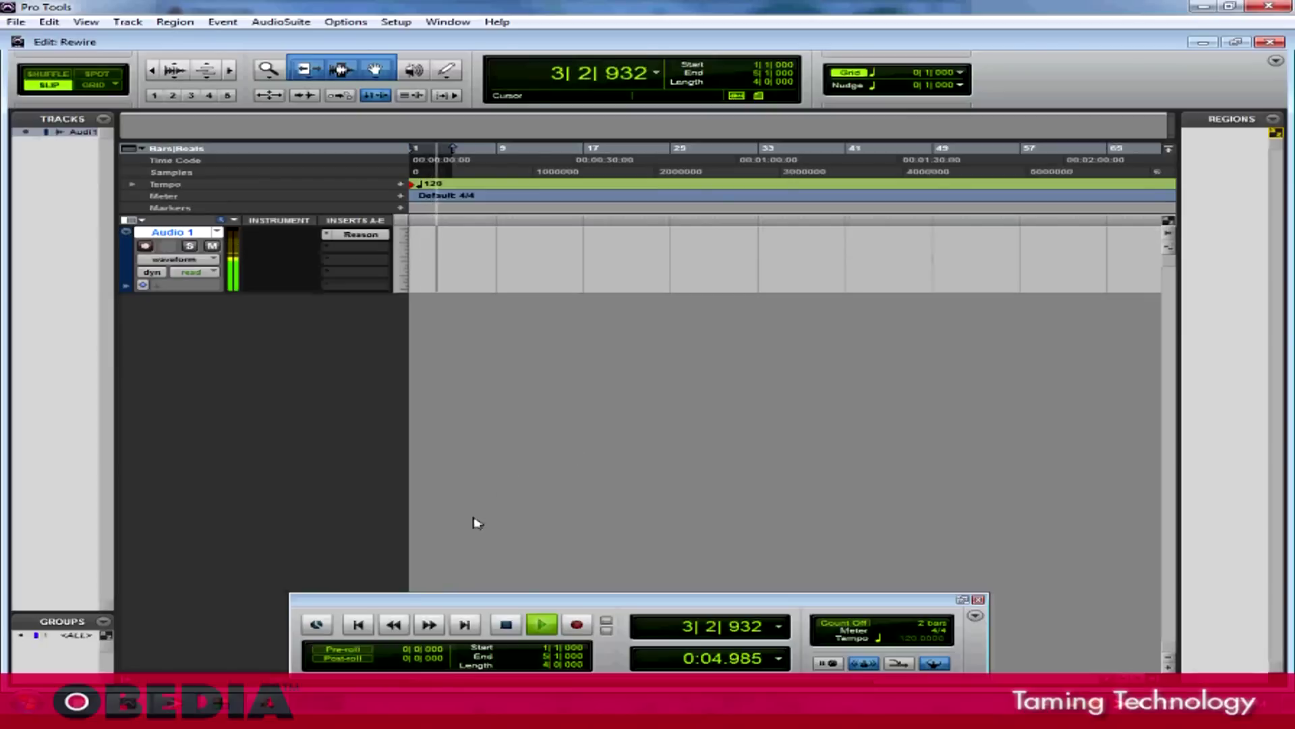
left_click(507, 627)
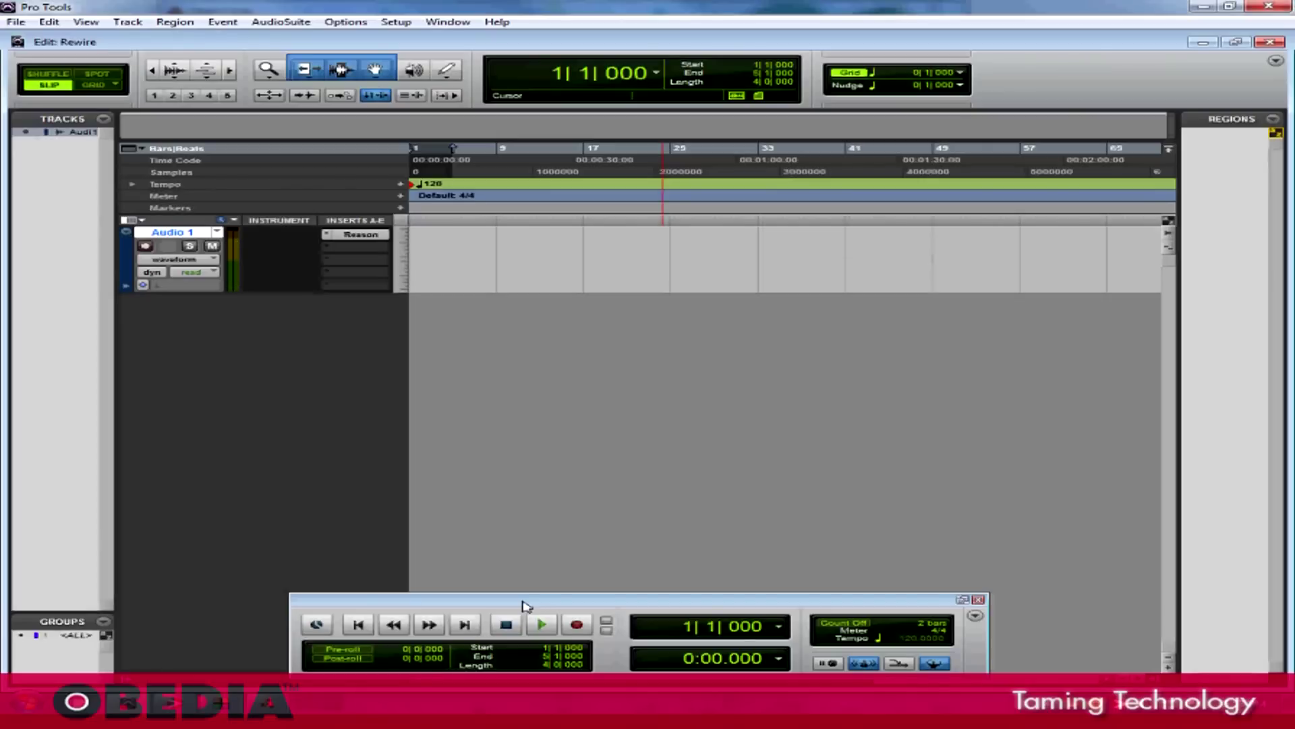
left_click_drag(527, 605, 523, 546)
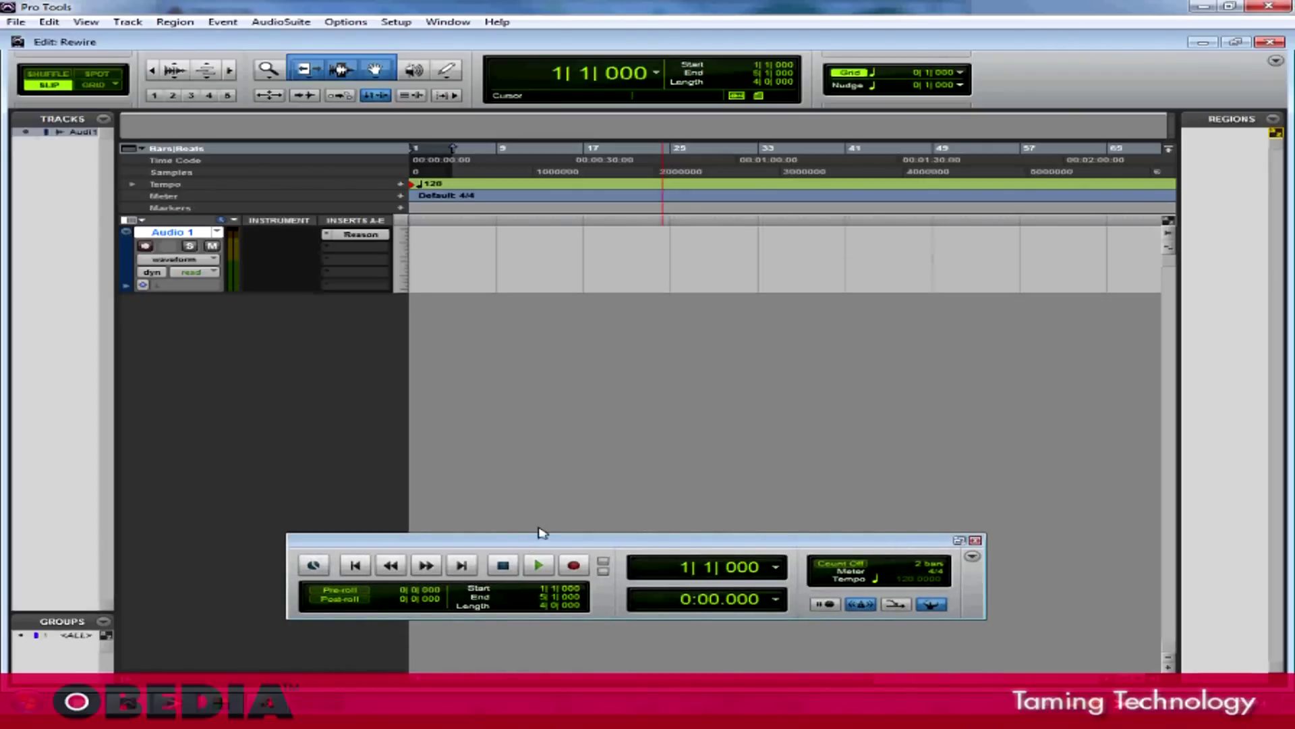
double_click(540, 533)
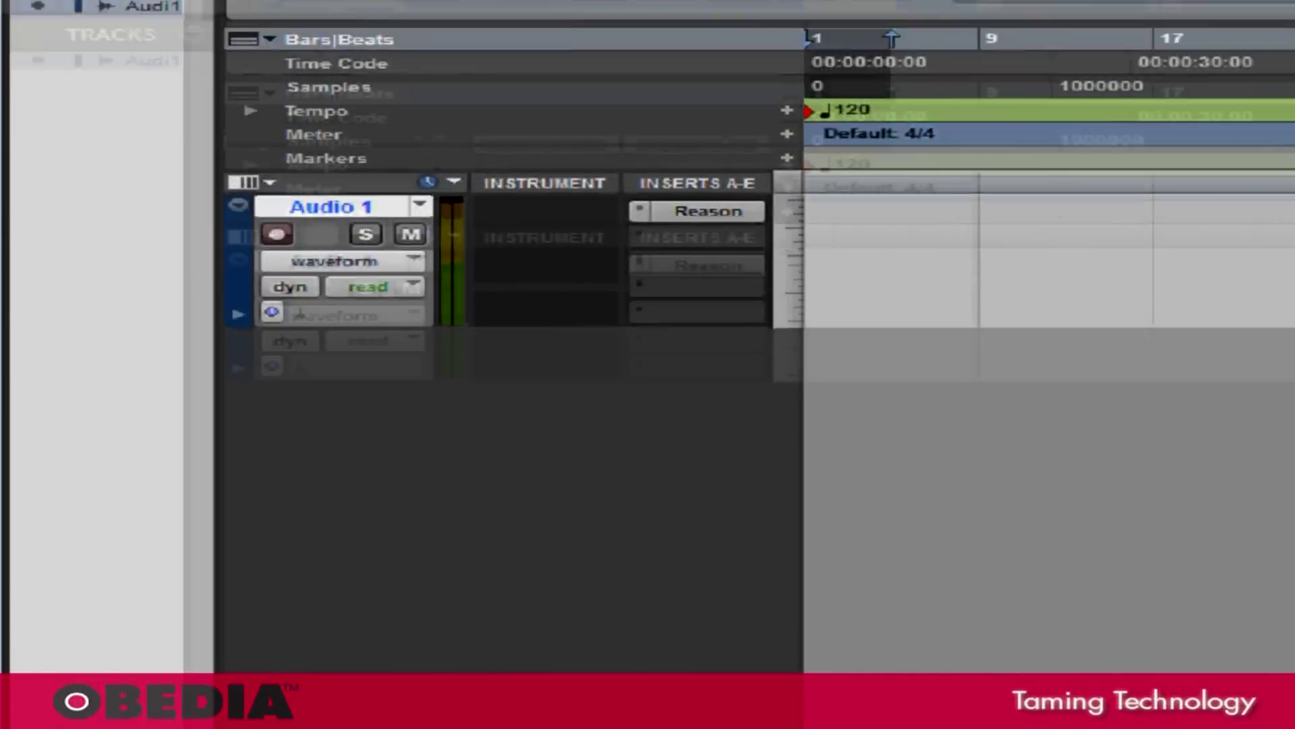
- Add a new MIDI track, MIDI 1, below Audio 1
left_click(243, 0)
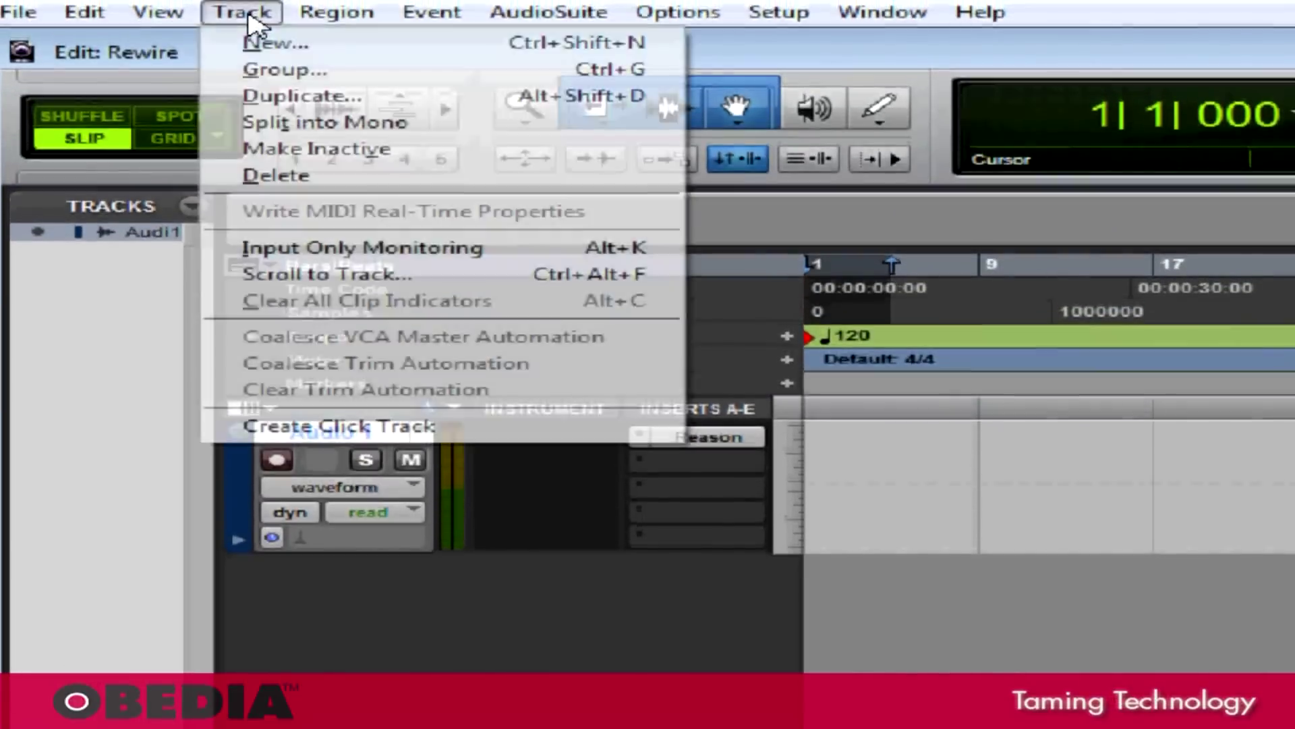
left_click(270, 43)
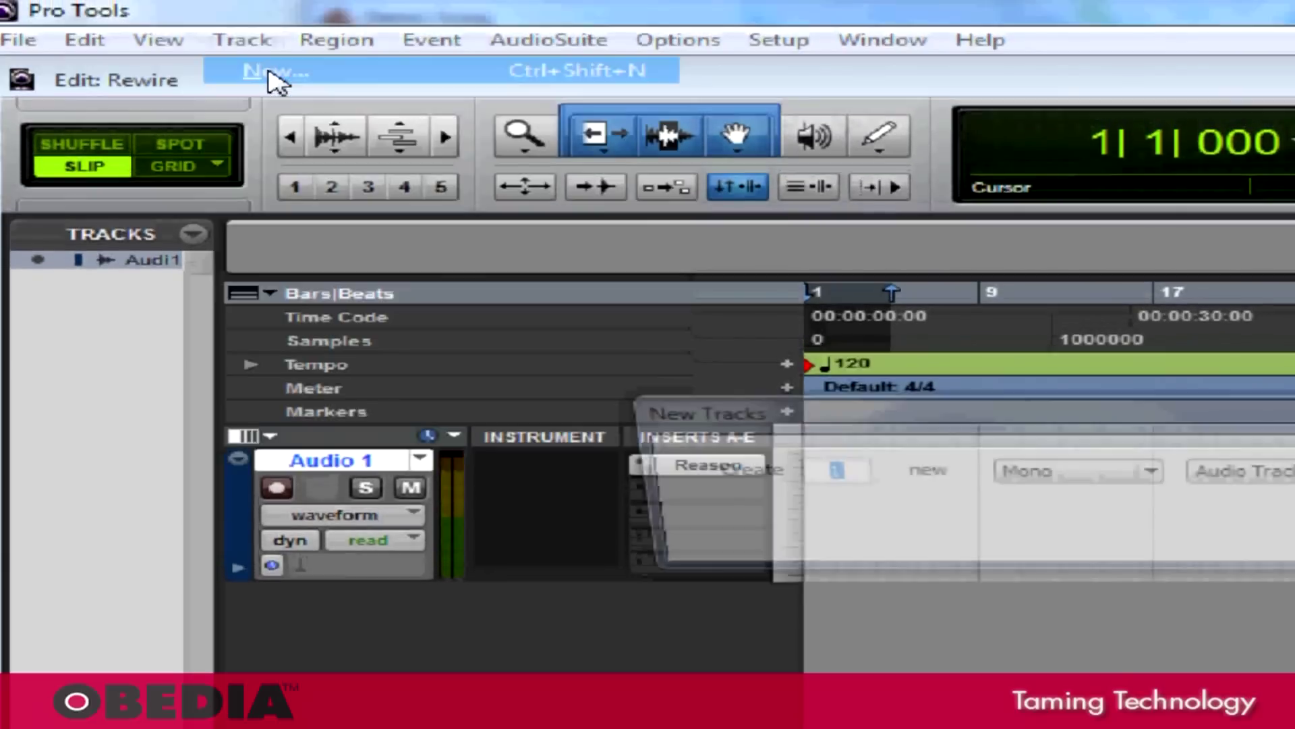
left_click(1208, 480)
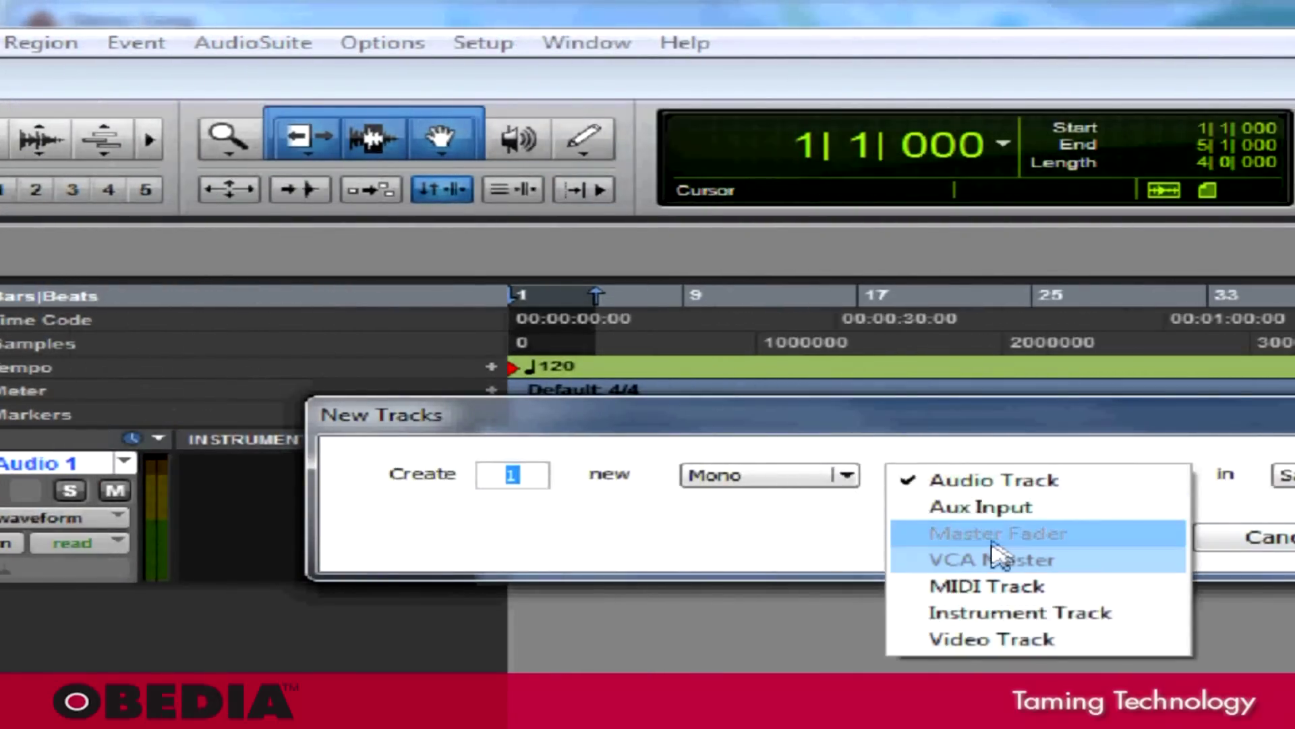
left_click(944, 585)
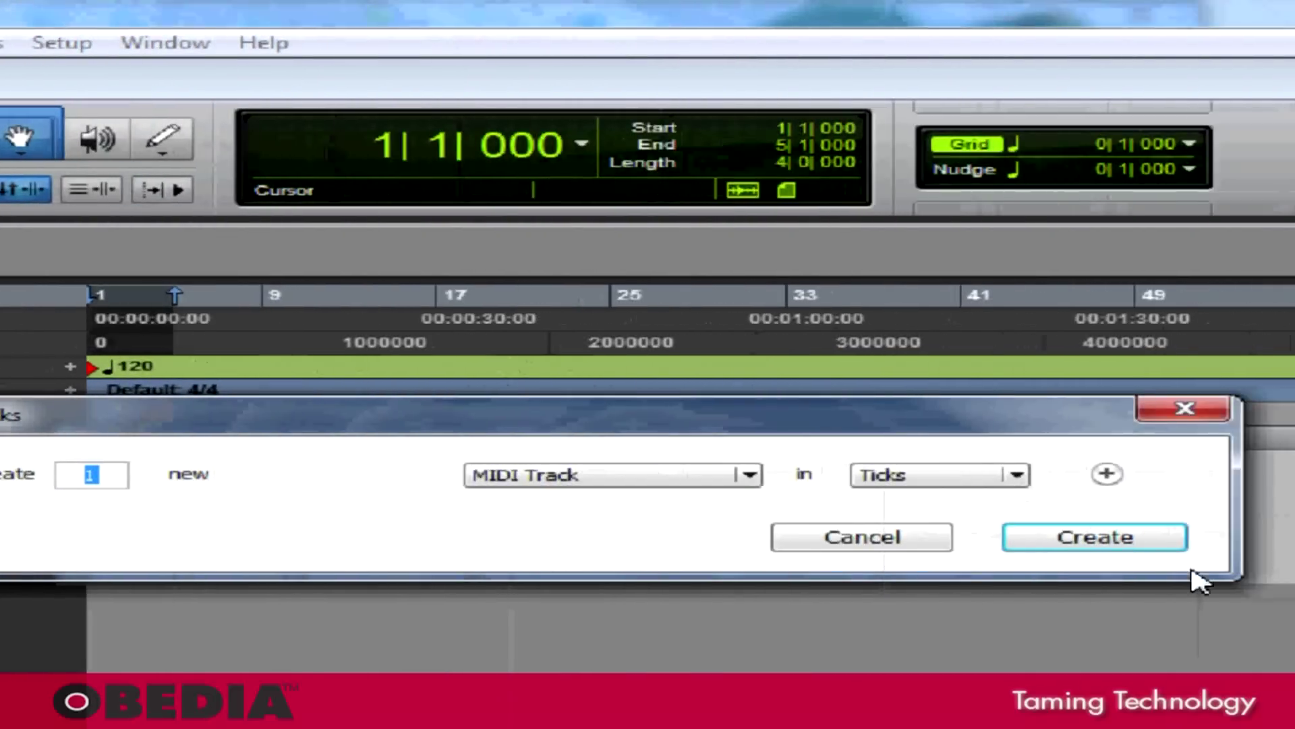
left_click(1116, 548)
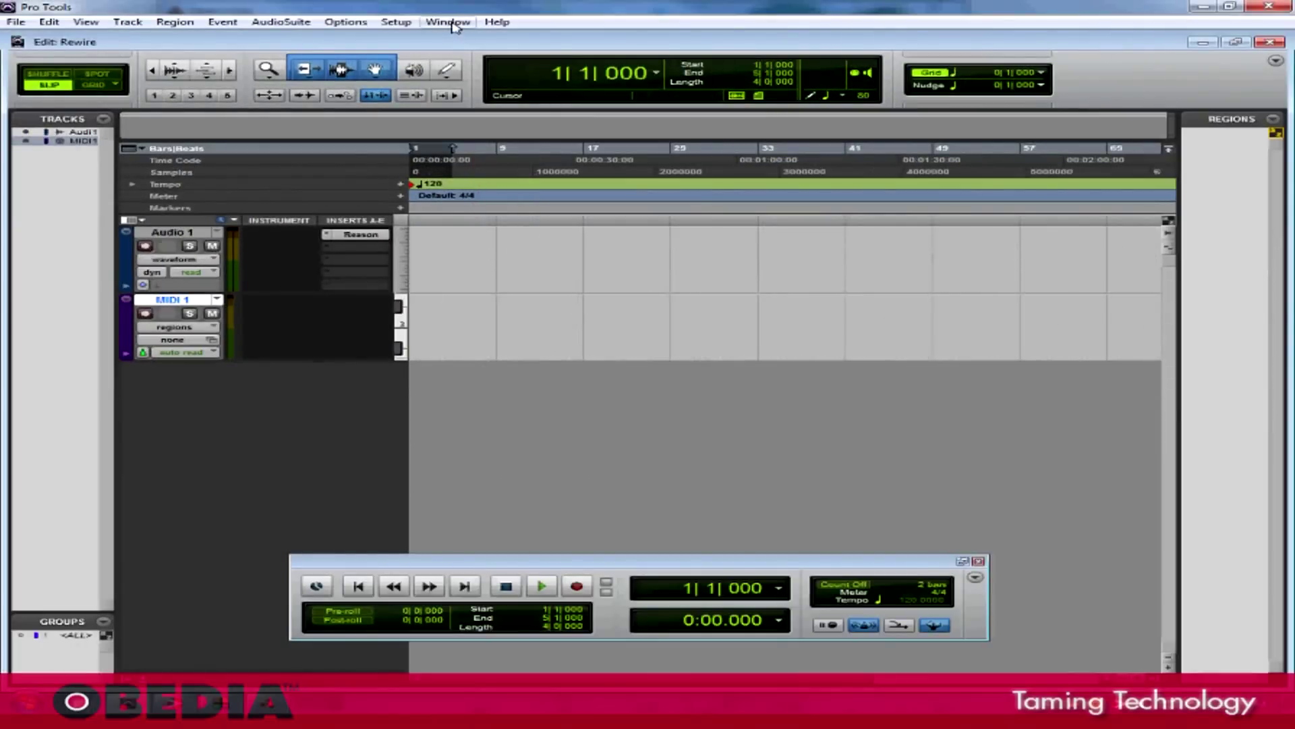
- Switch to the Mix window to show the Audio 1 and MIDI 1 strips
left_click(450, 22)
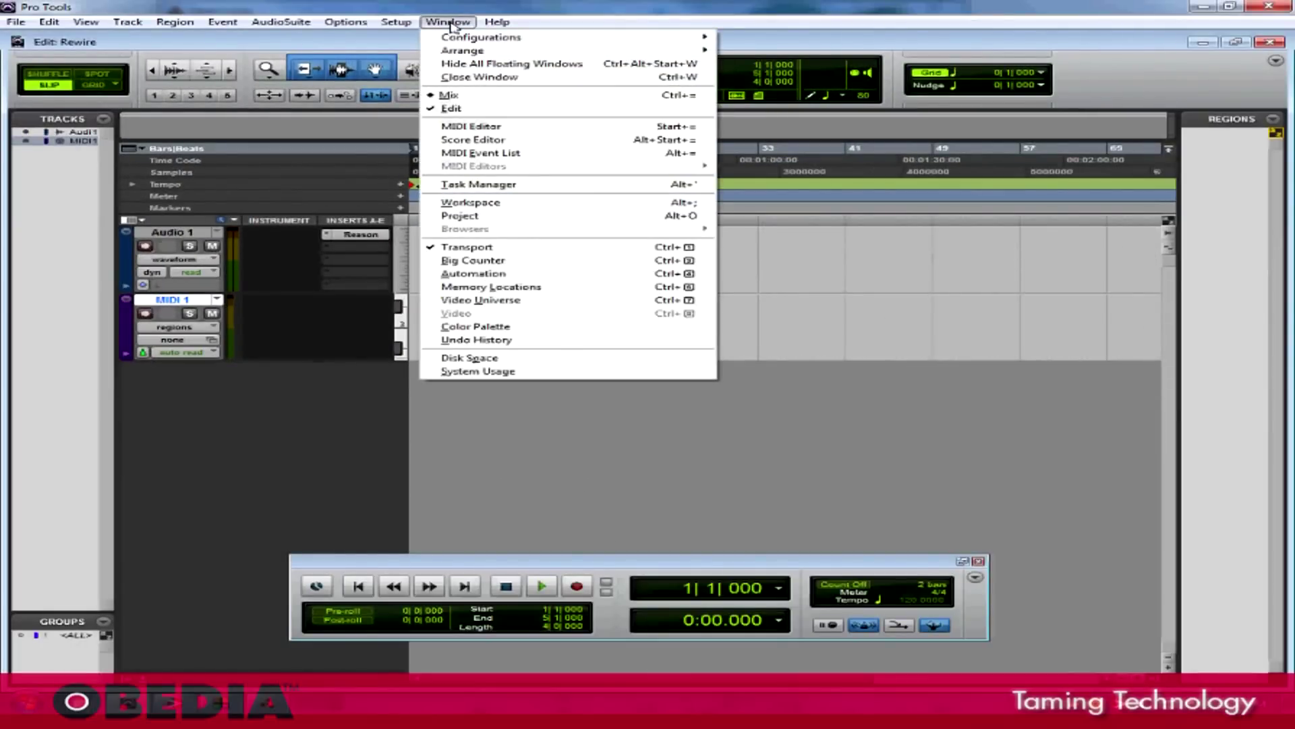
left_click(451, 96)
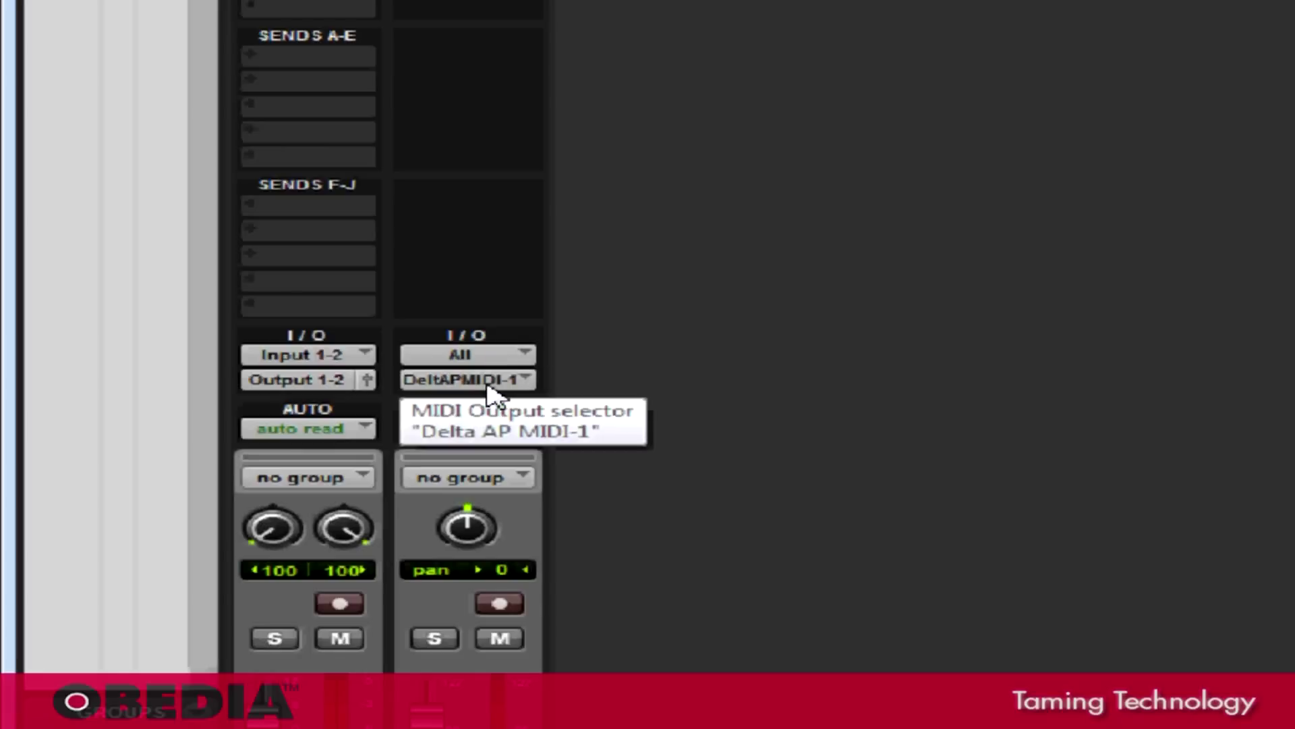
- Route MIDI 1's output to Reason's Drums channel 3 (Drums-3)
left_click(491, 390)
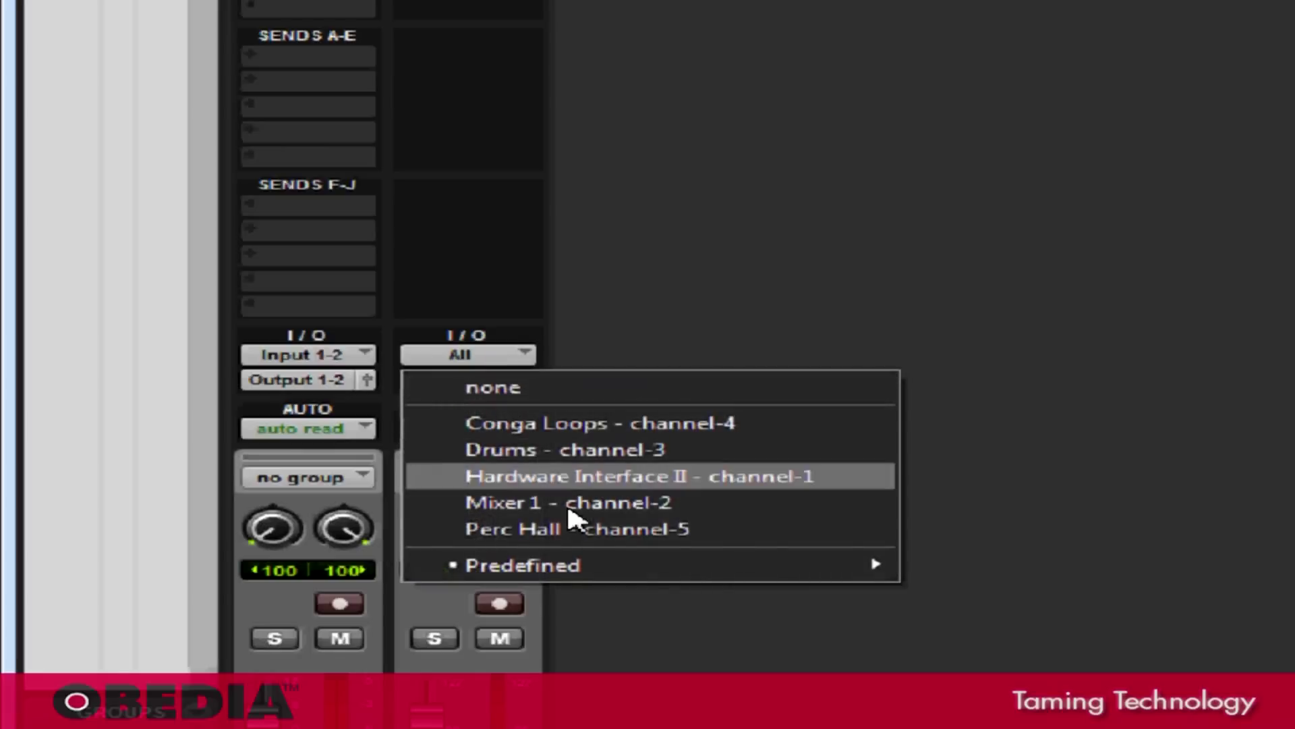
mouse_move(611, 573)
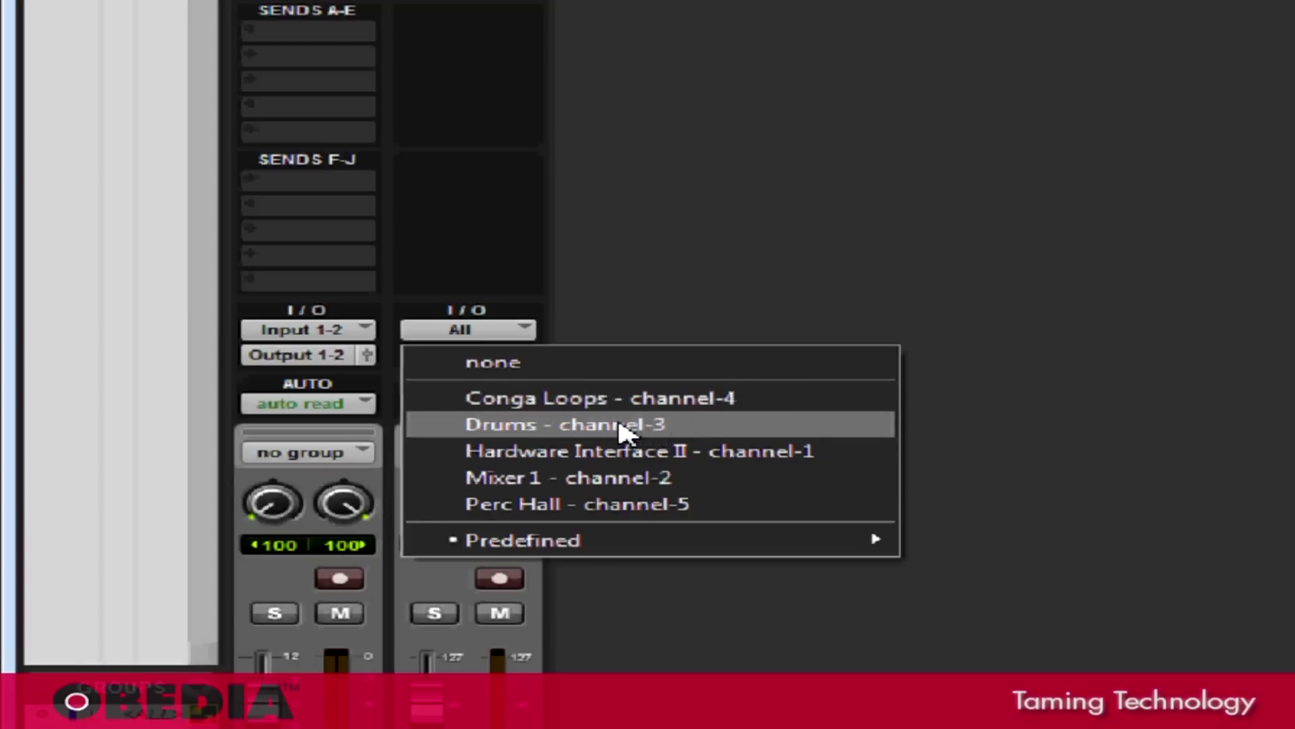
left_click(619, 426)
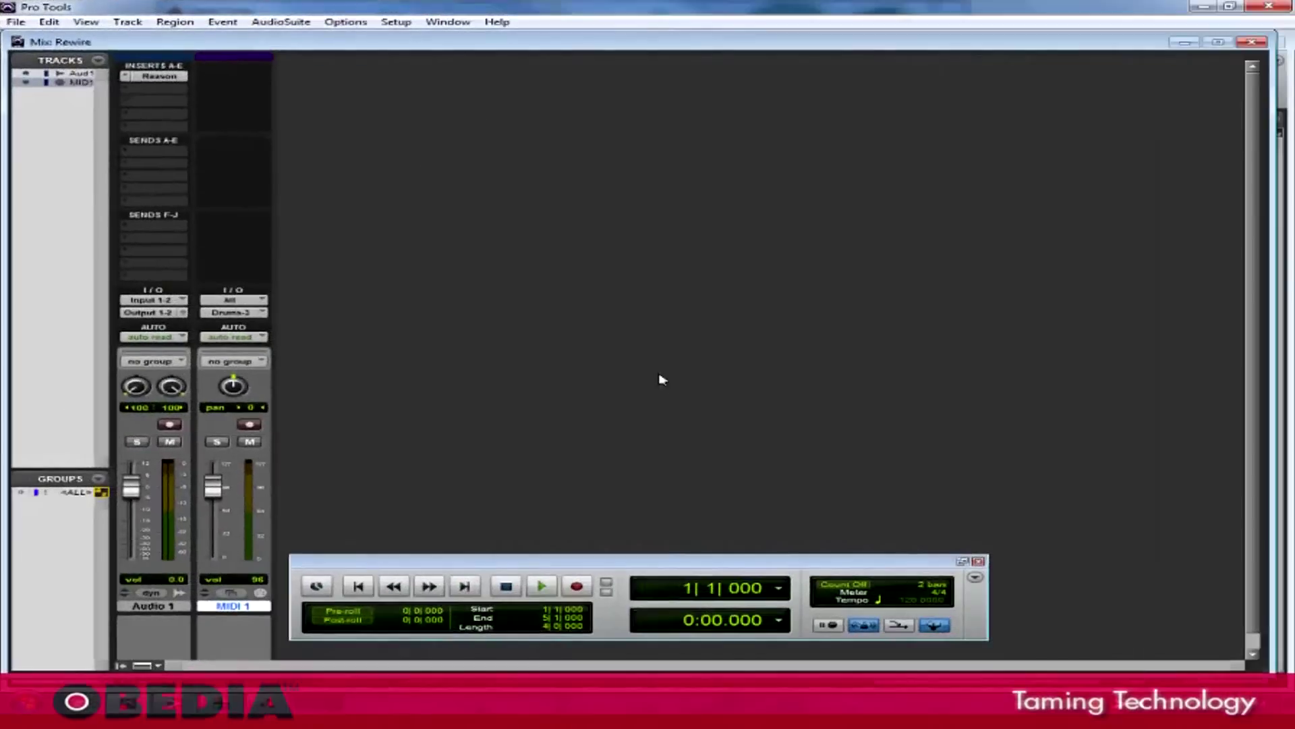
- Nudge the Transport window lower and bring Reason's Demo Song to the front
left_click_drag(670, 562, 685, 584)
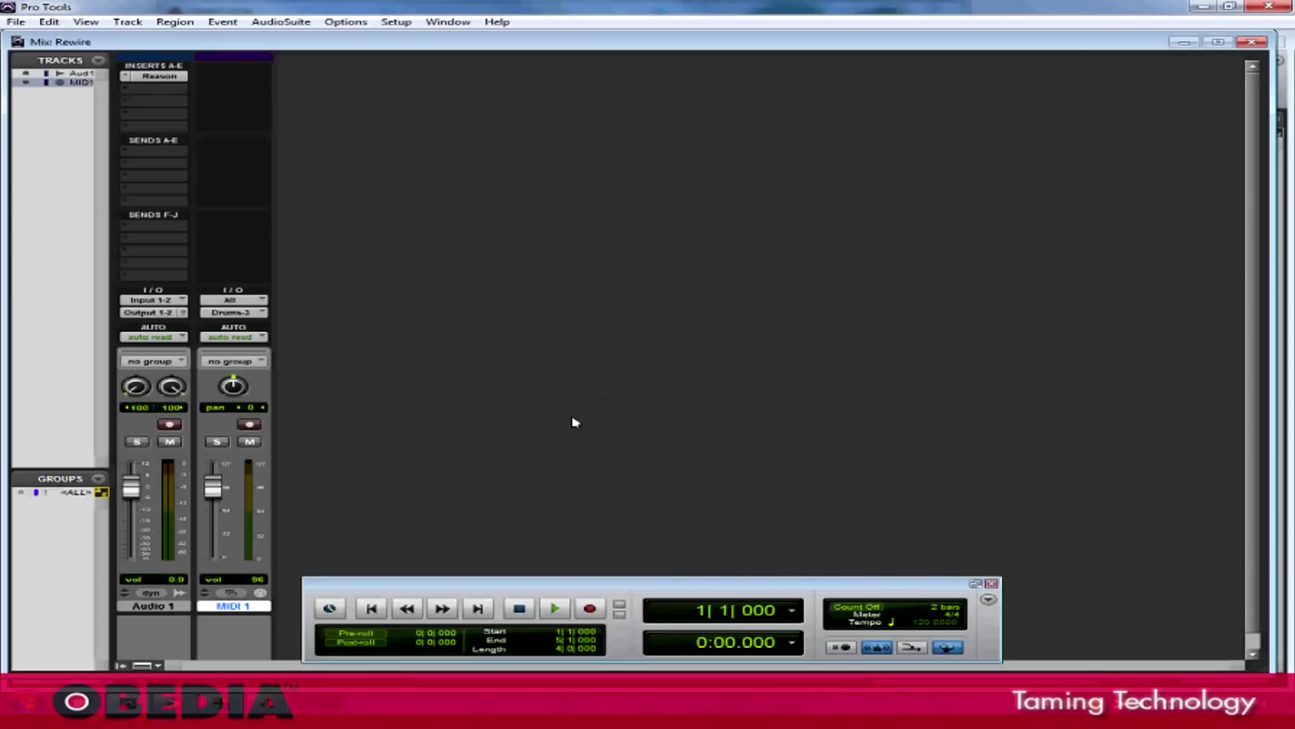
key("alt+Tab")
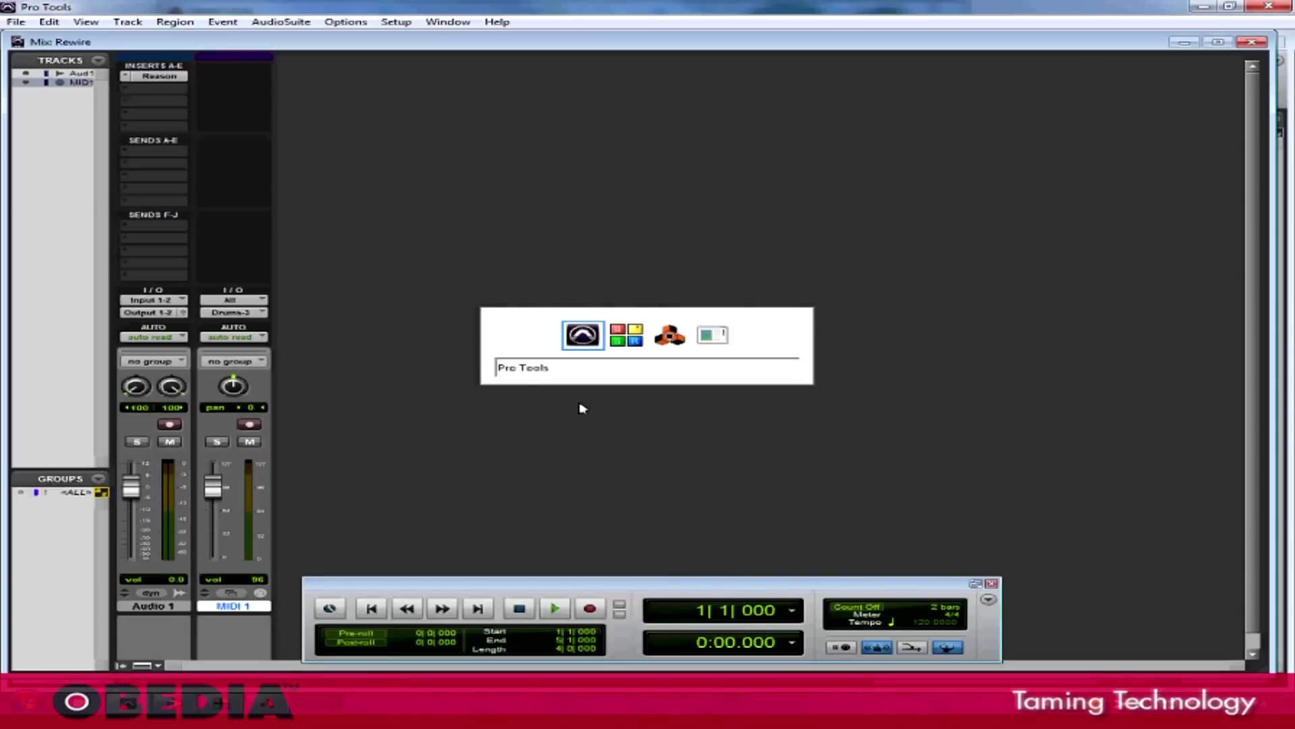
key("alt+Tab")
key("alt+Tab")
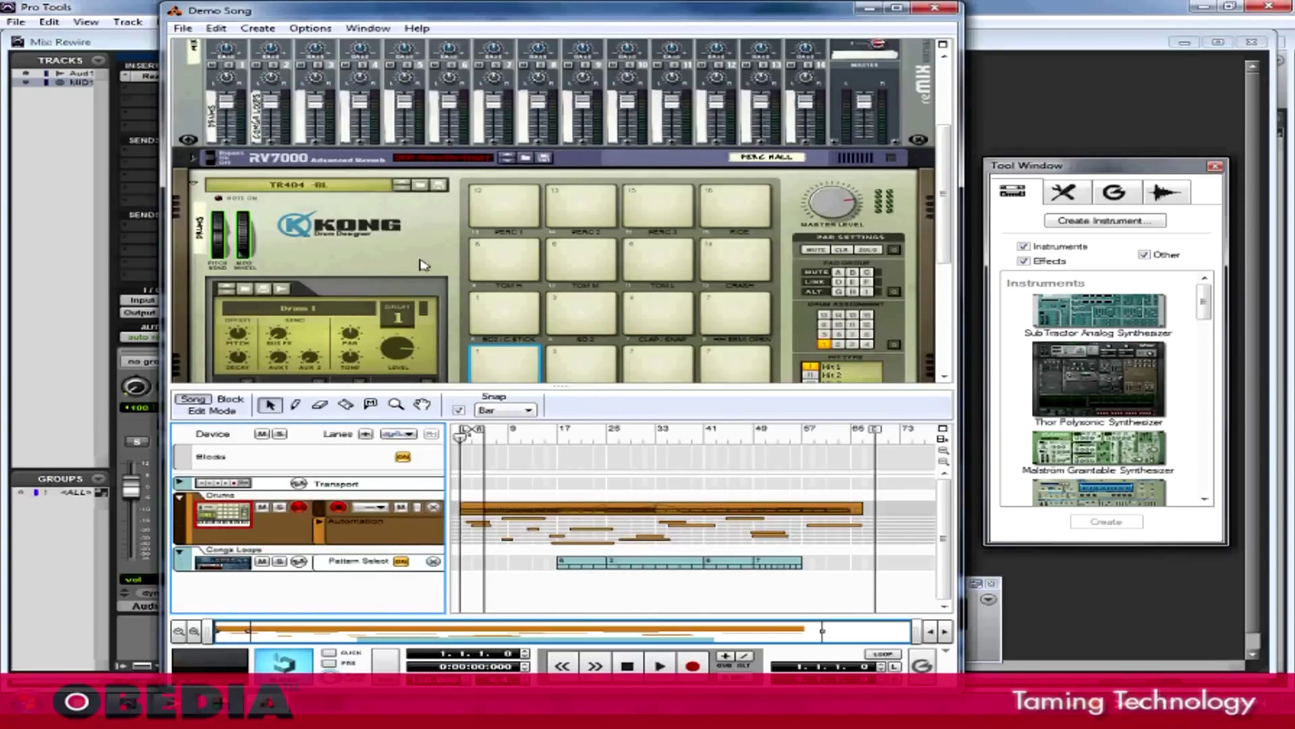
left_click(412, 264)
scroll(411, 262, "down", 3)
scroll(411, 262, "up", 3)
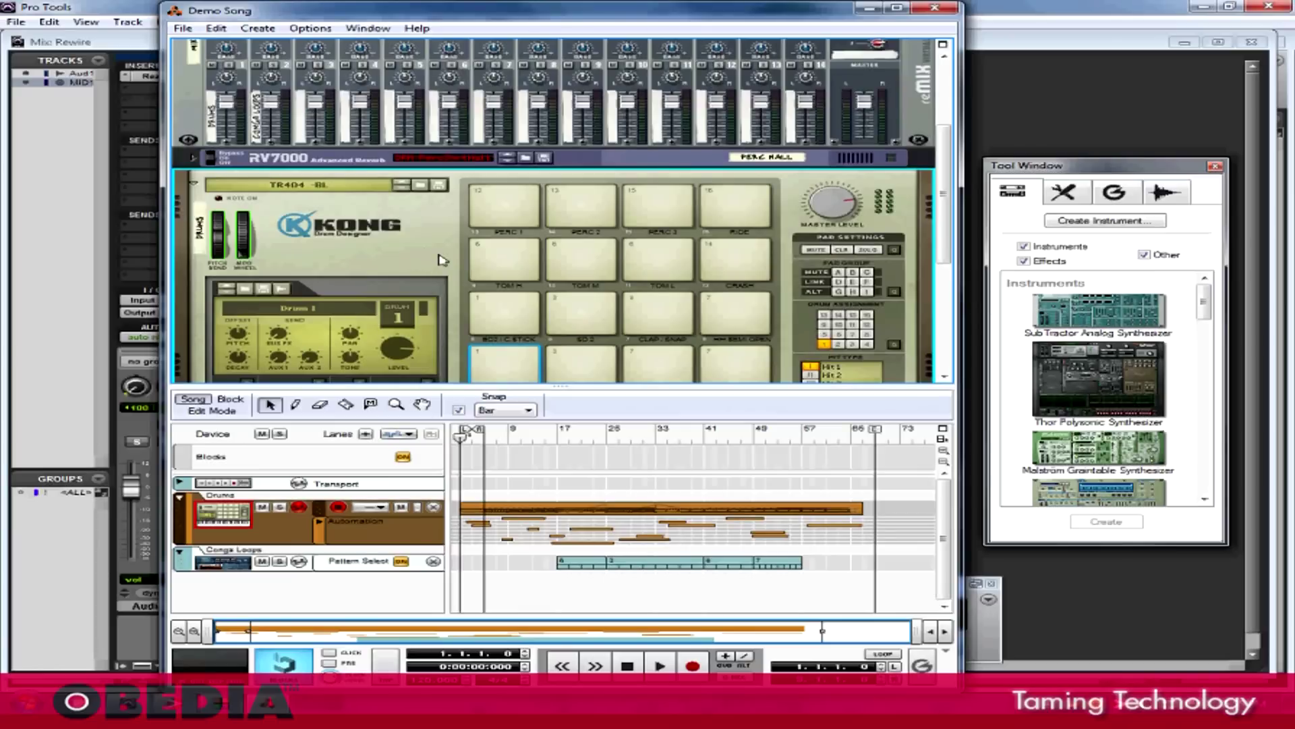
left_click(1039, 100)
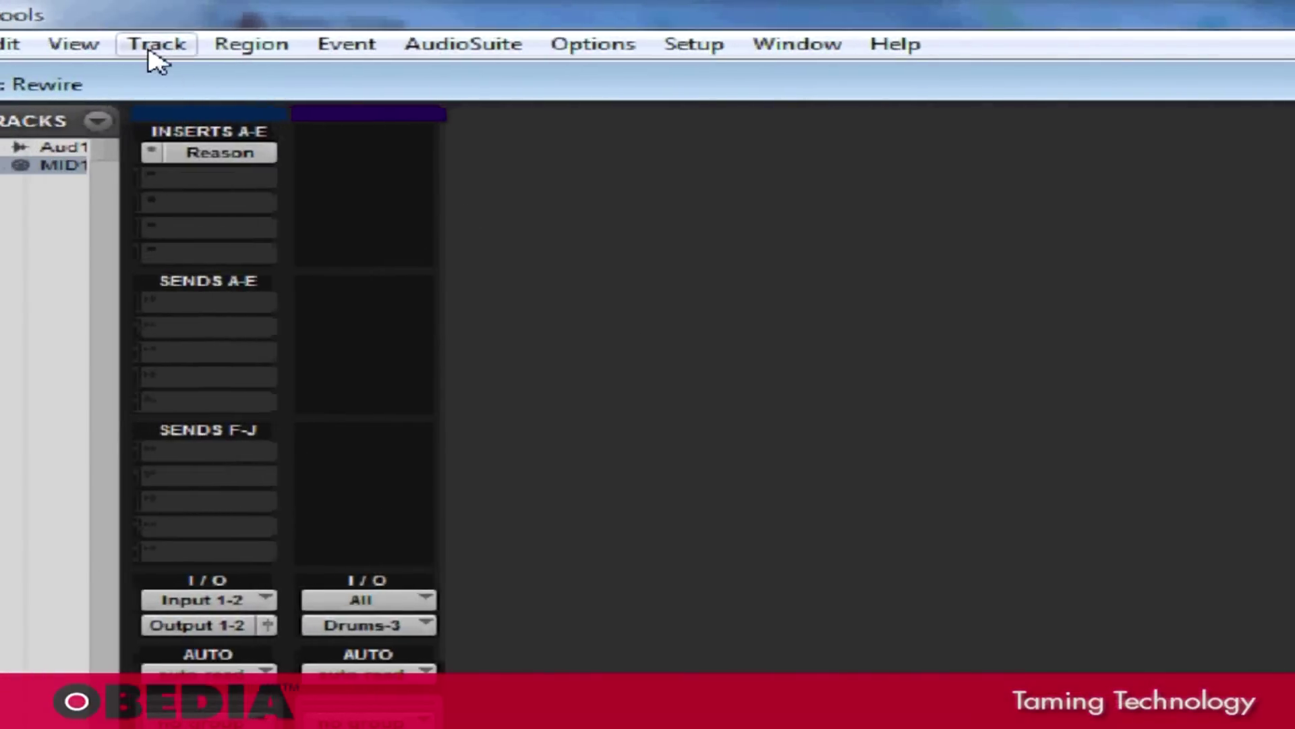
- Create 2 new mono audio tracks, on inputs 1 and 2
left_click(151, 46)
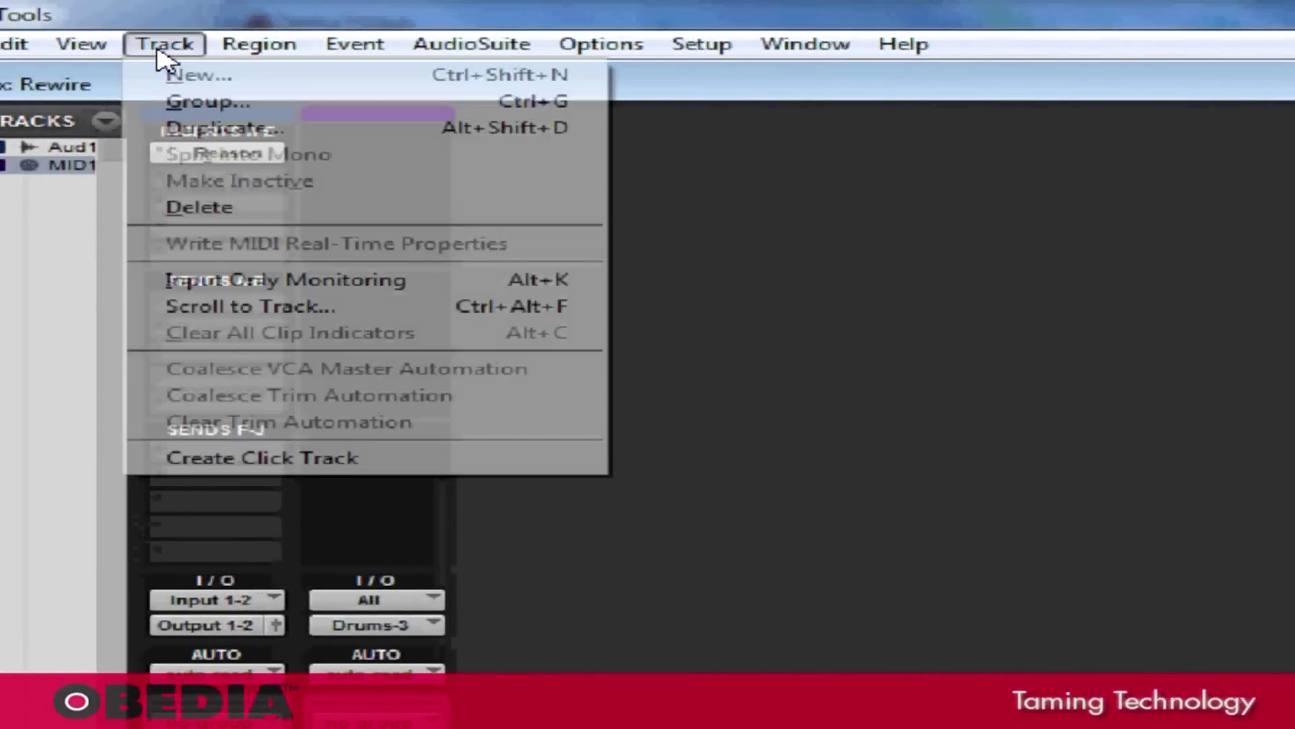
left_click(154, 72)
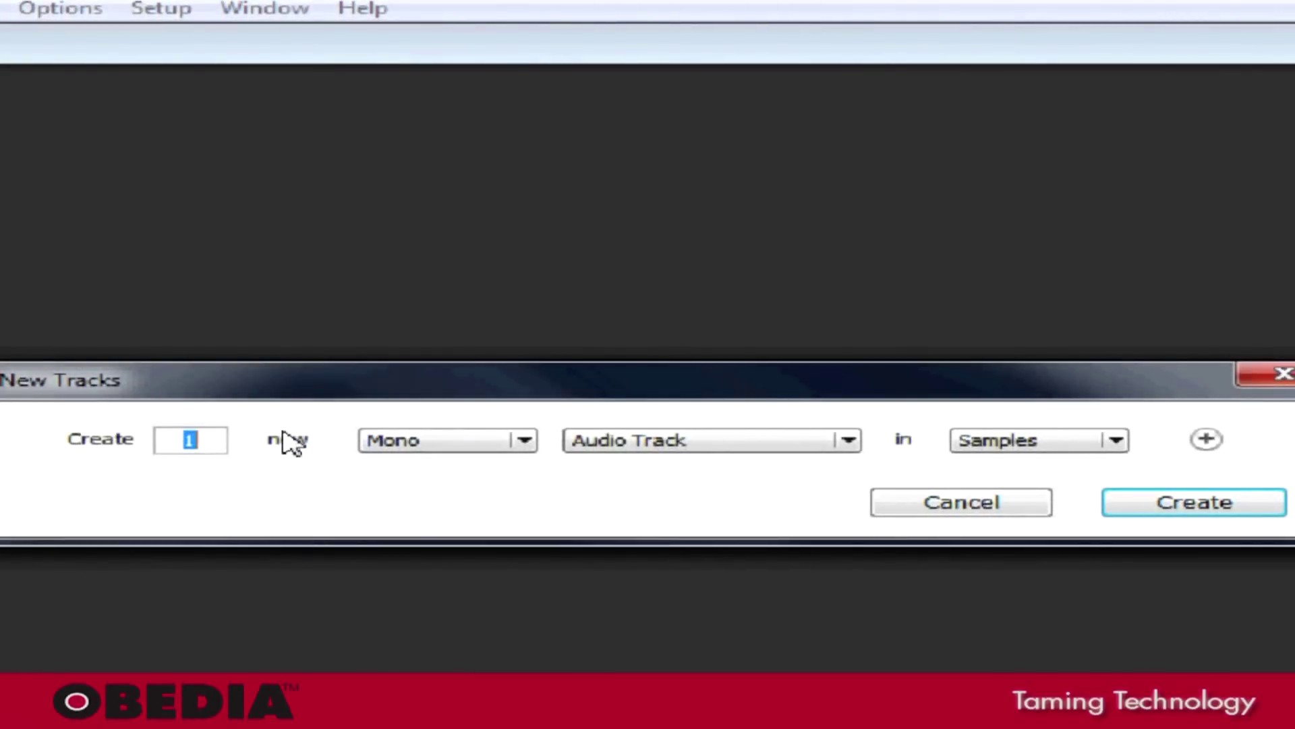
type("2")
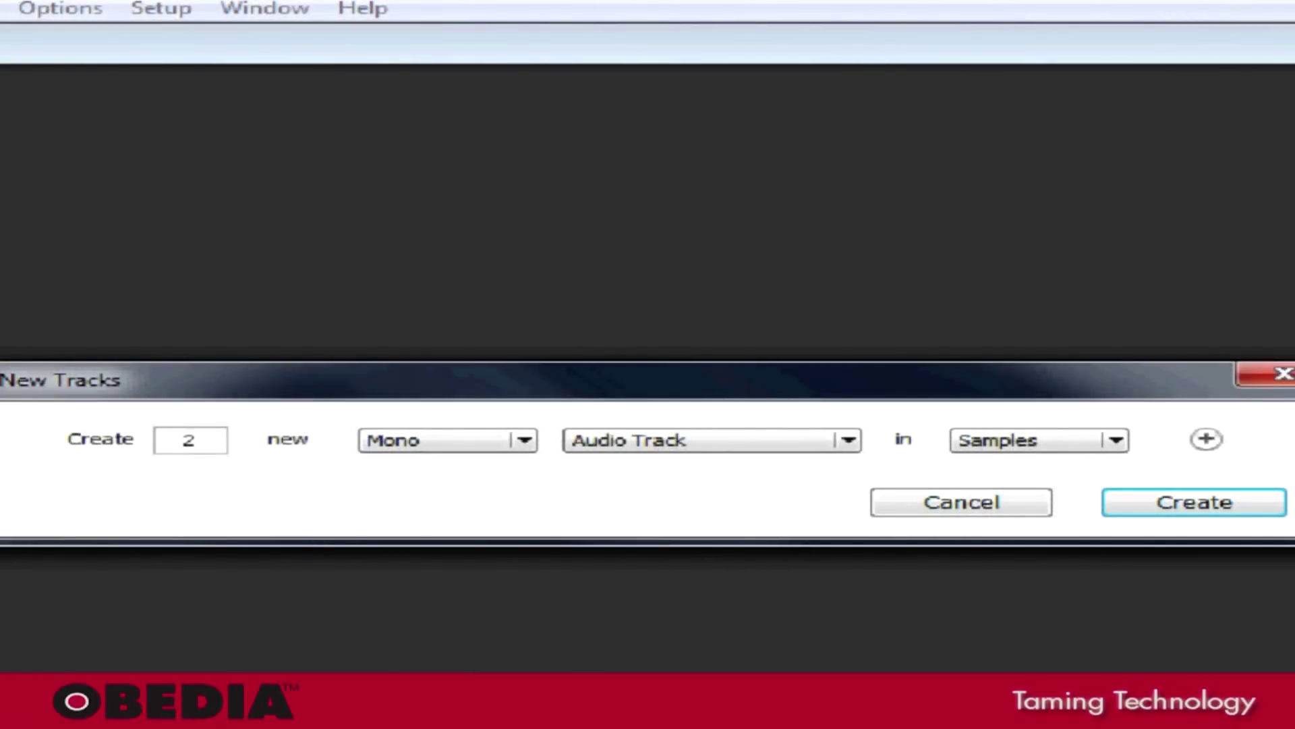
left_click(1154, 503)
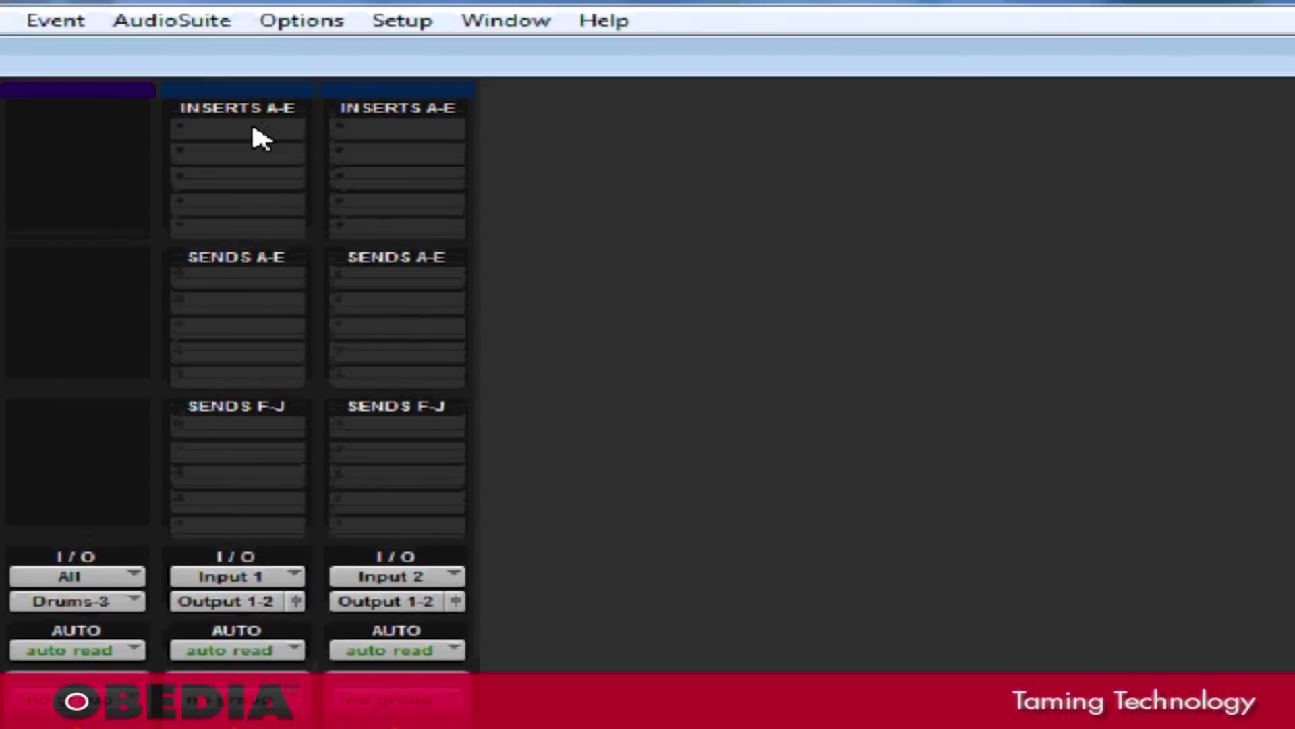
- Insert the Reason (mono) instrument on insert A of both Audio 2 and Audio 3
left_click(253, 129)
mouse_move(278, 176)
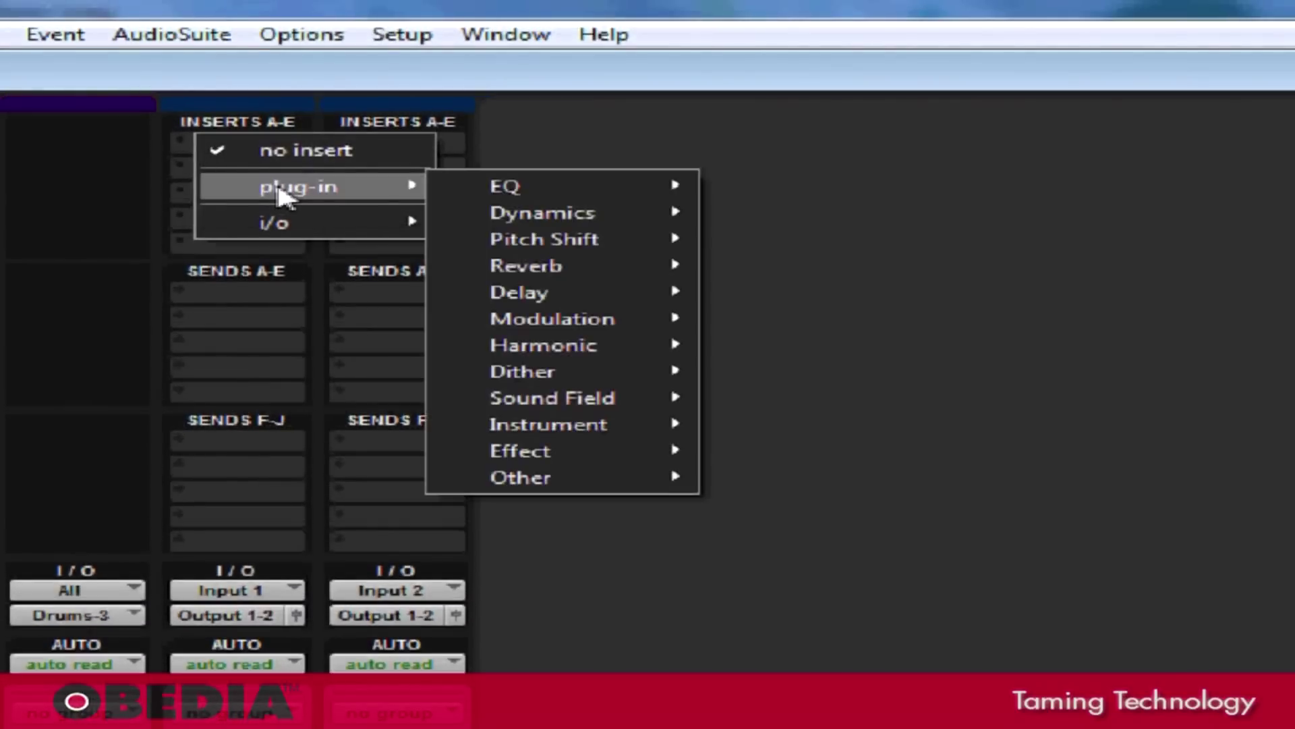
mouse_move(600, 425)
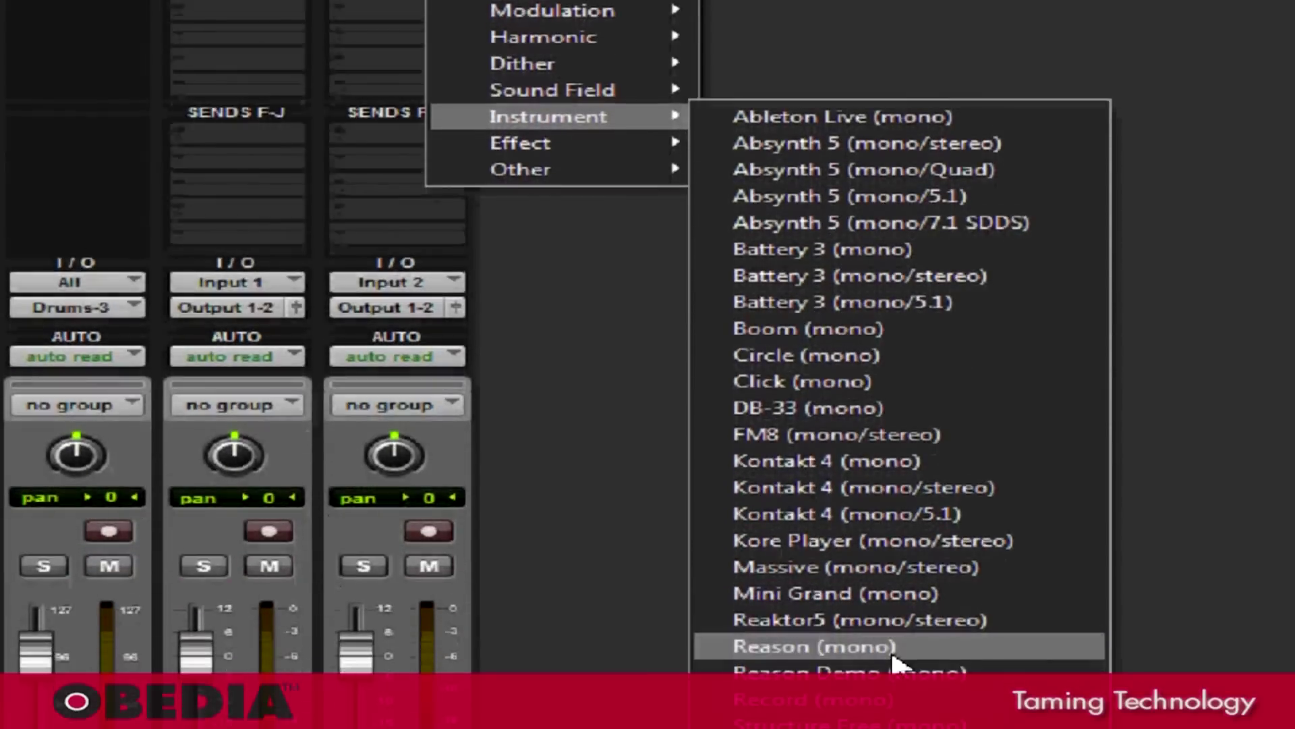
left_click(893, 649)
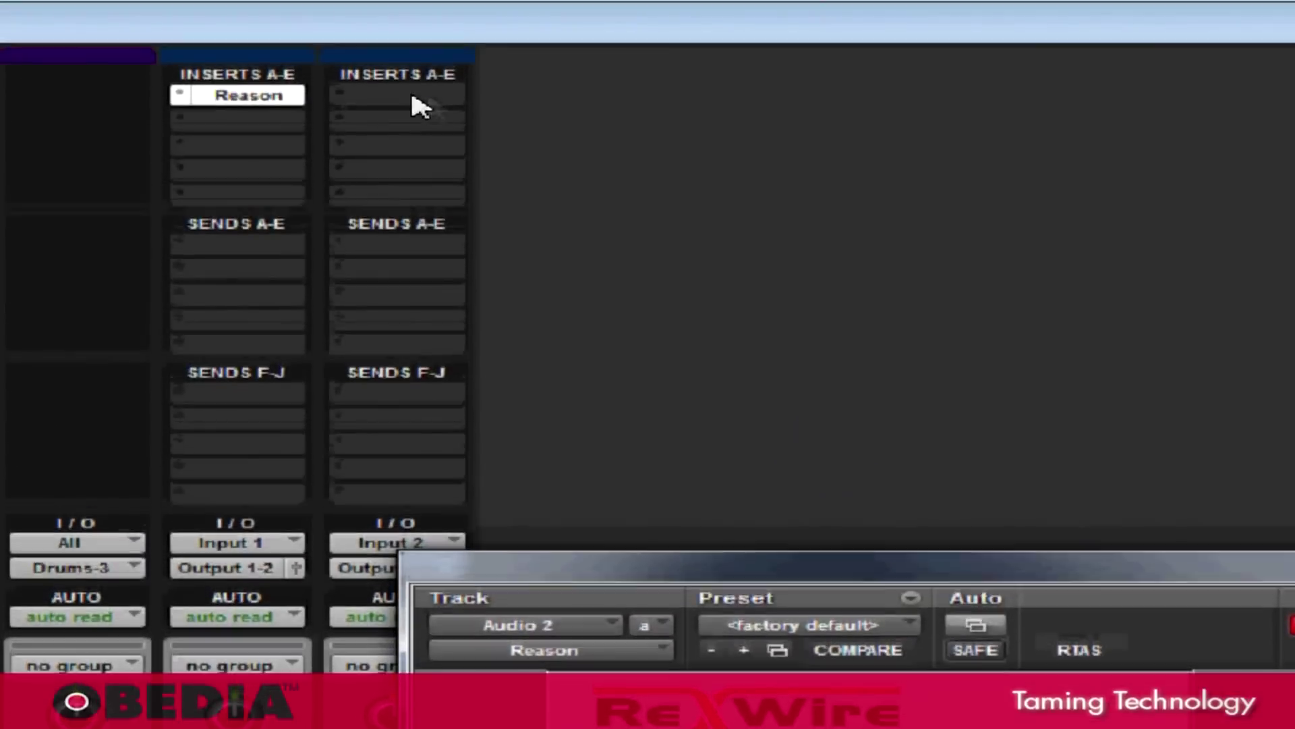
left_click(403, 95)
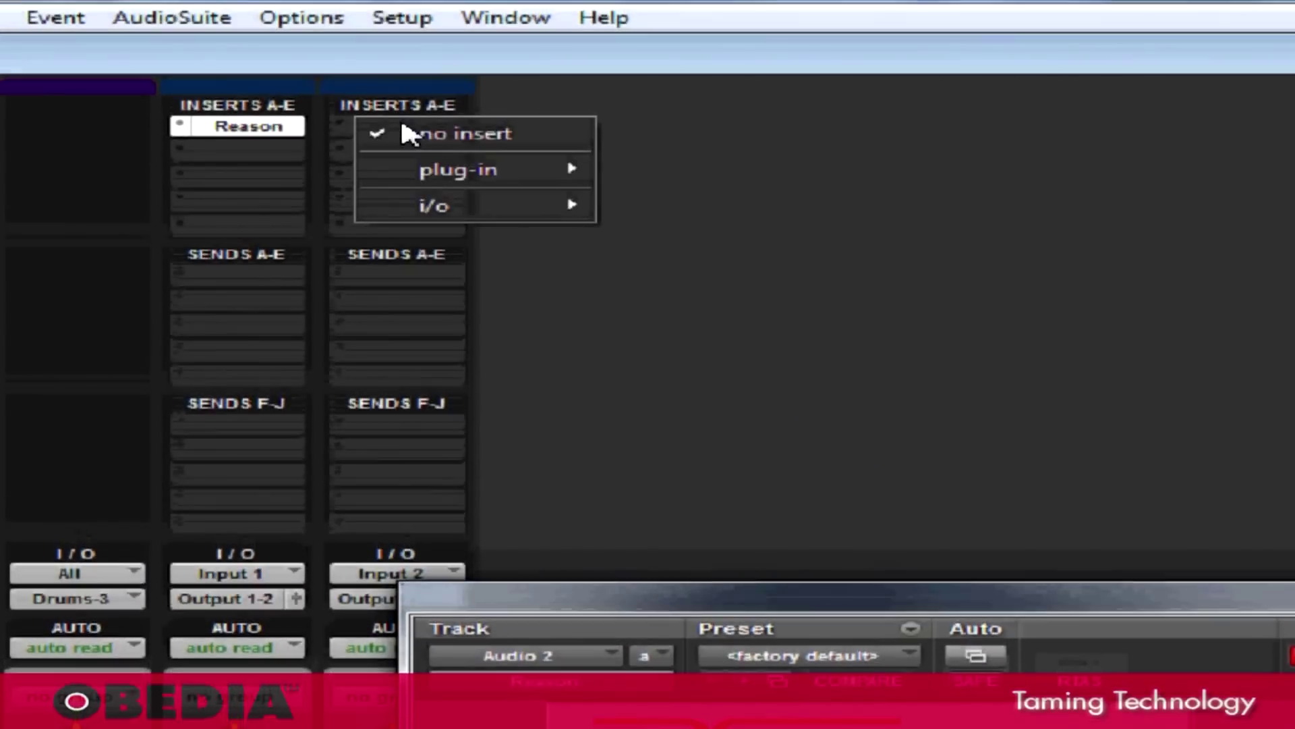
mouse_move(465, 172)
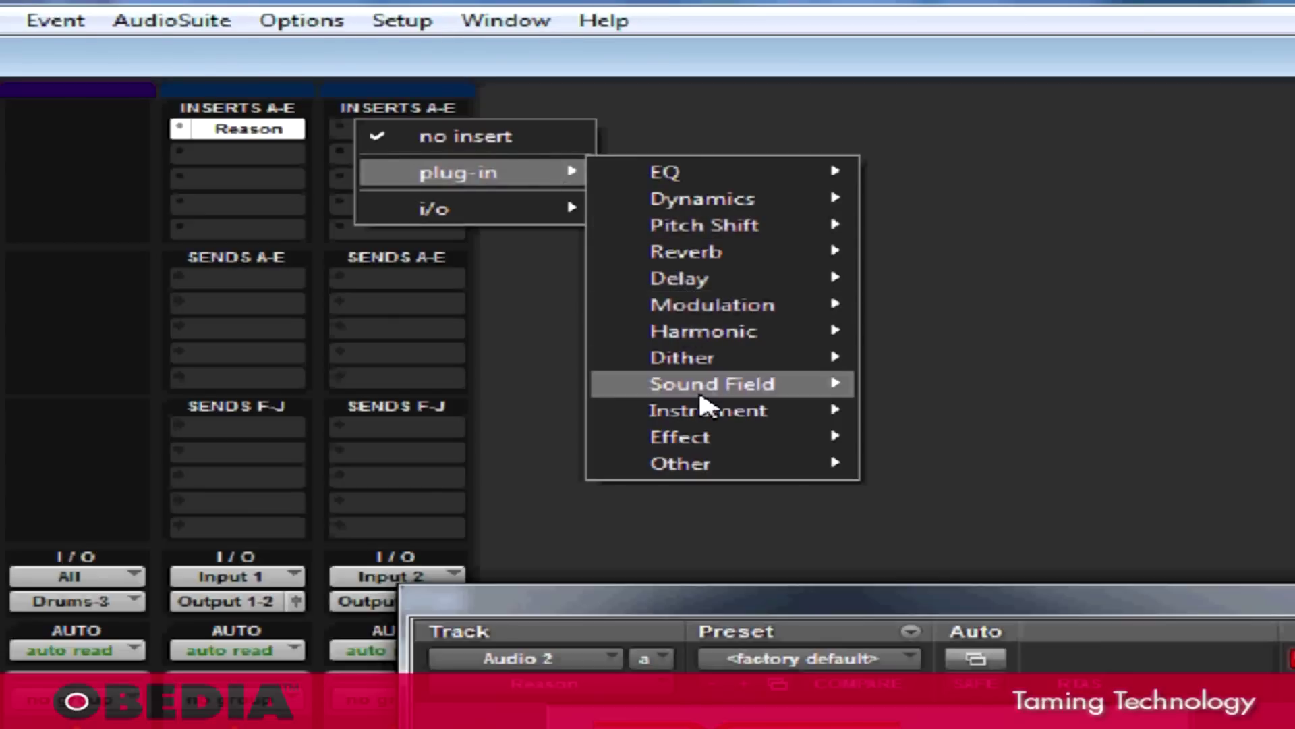
mouse_move(711, 415)
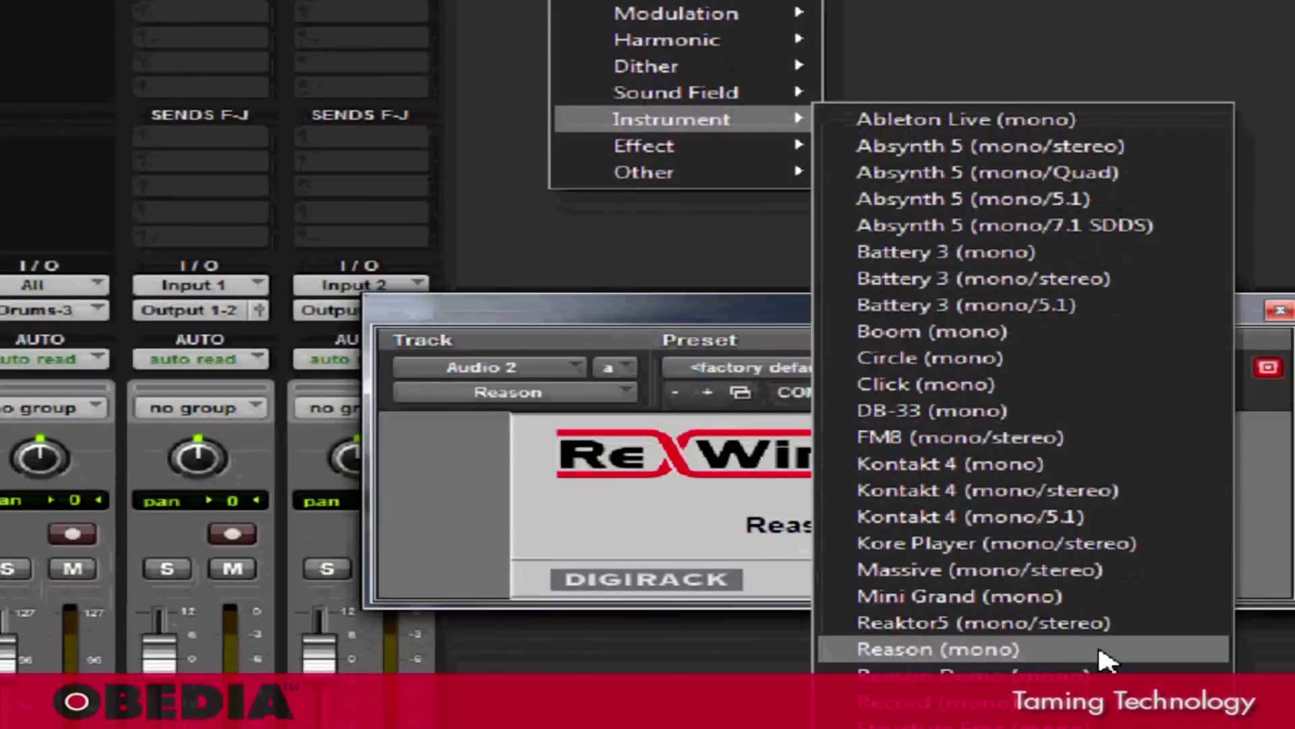
left_click(1110, 668)
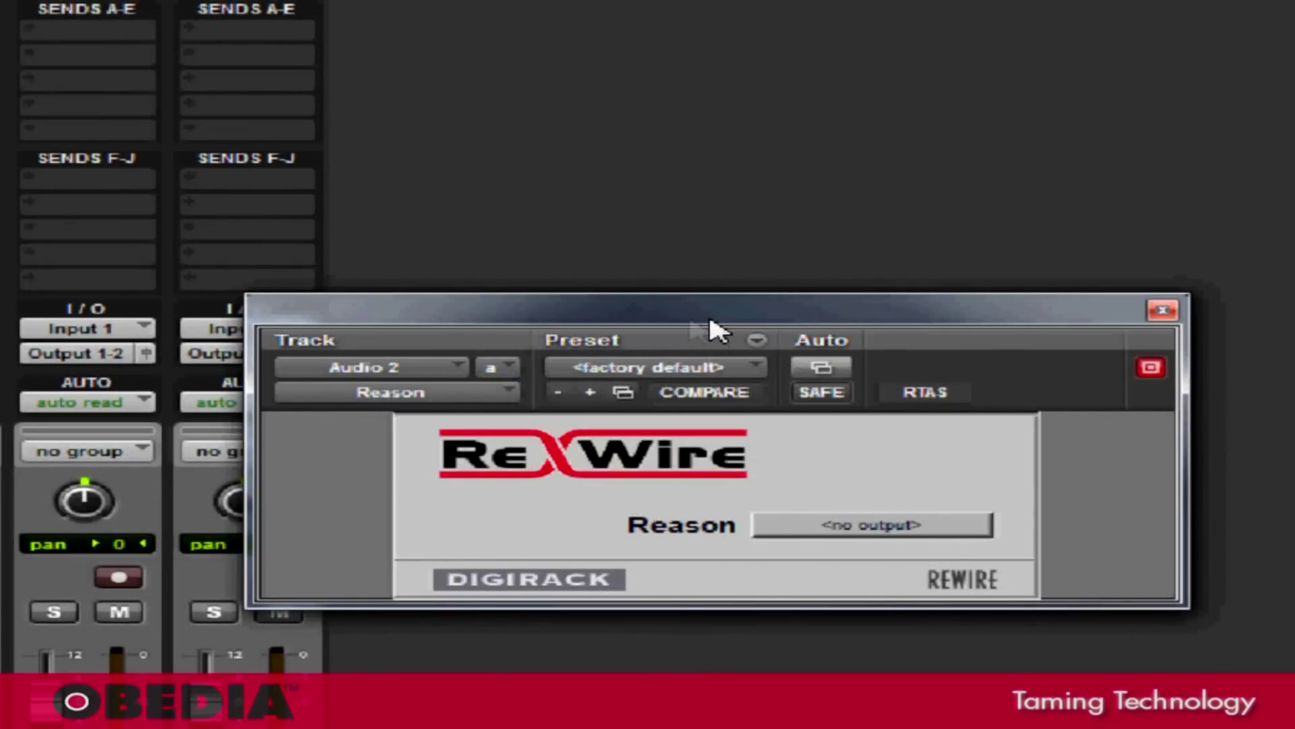
- Set the Reason ReWire plug-in on Audio 2 to output Channel 3
left_click_drag(688, 320, 689, 300)
left_click(916, 507)
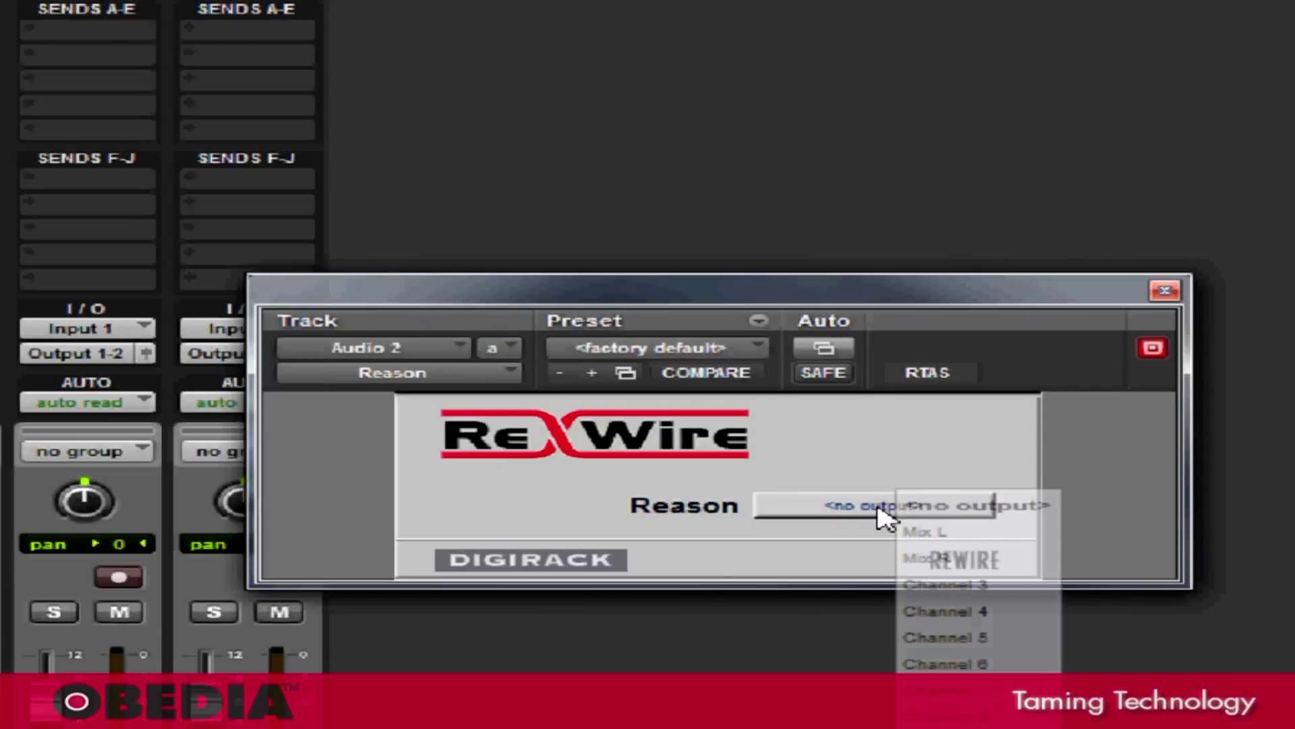
left_click(964, 584)
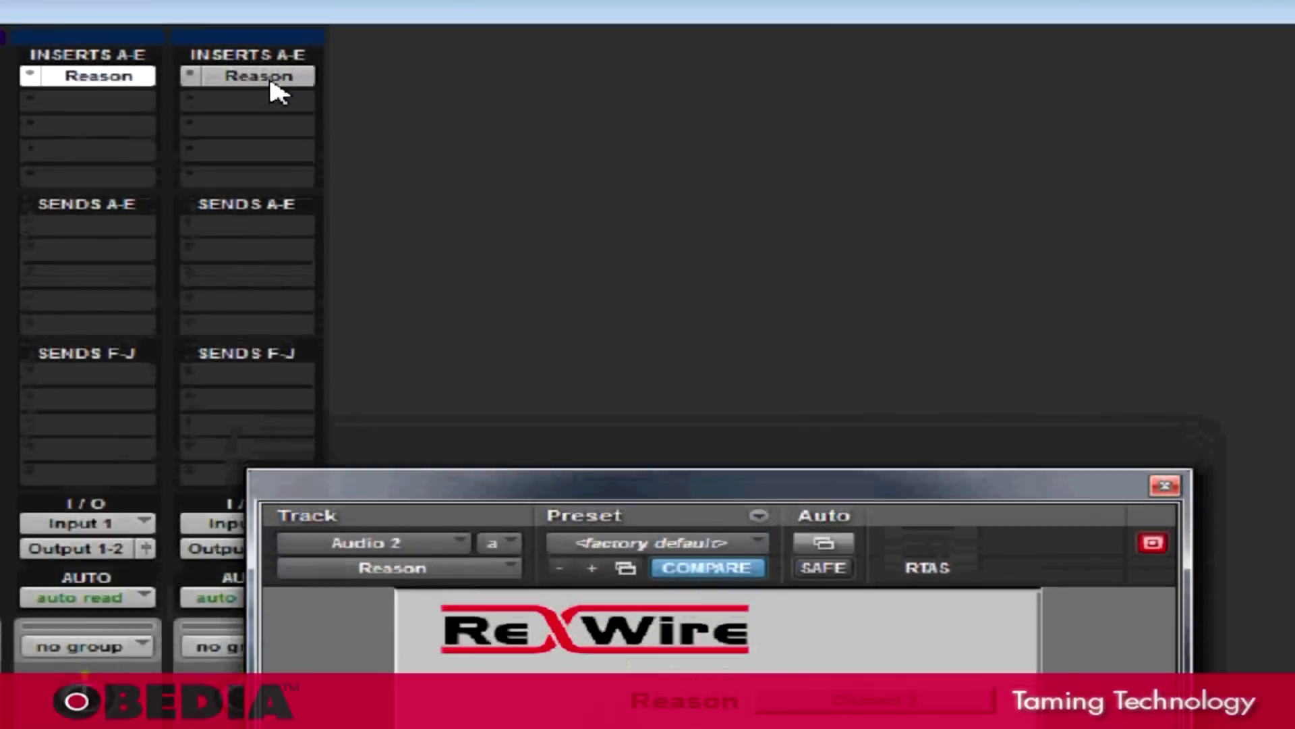
- Set Audio 3's Reason ReWire plug-in to output Channel 4
left_click(263, 105)
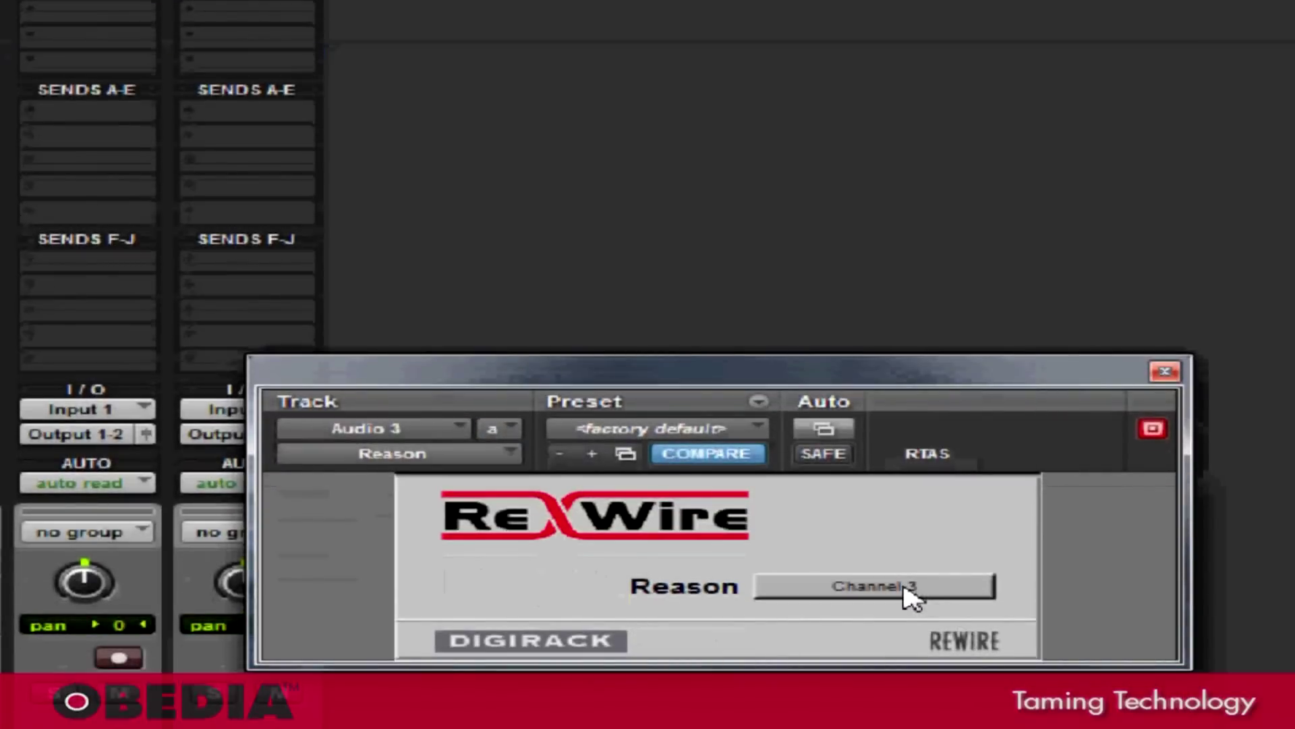
left_click(907, 587)
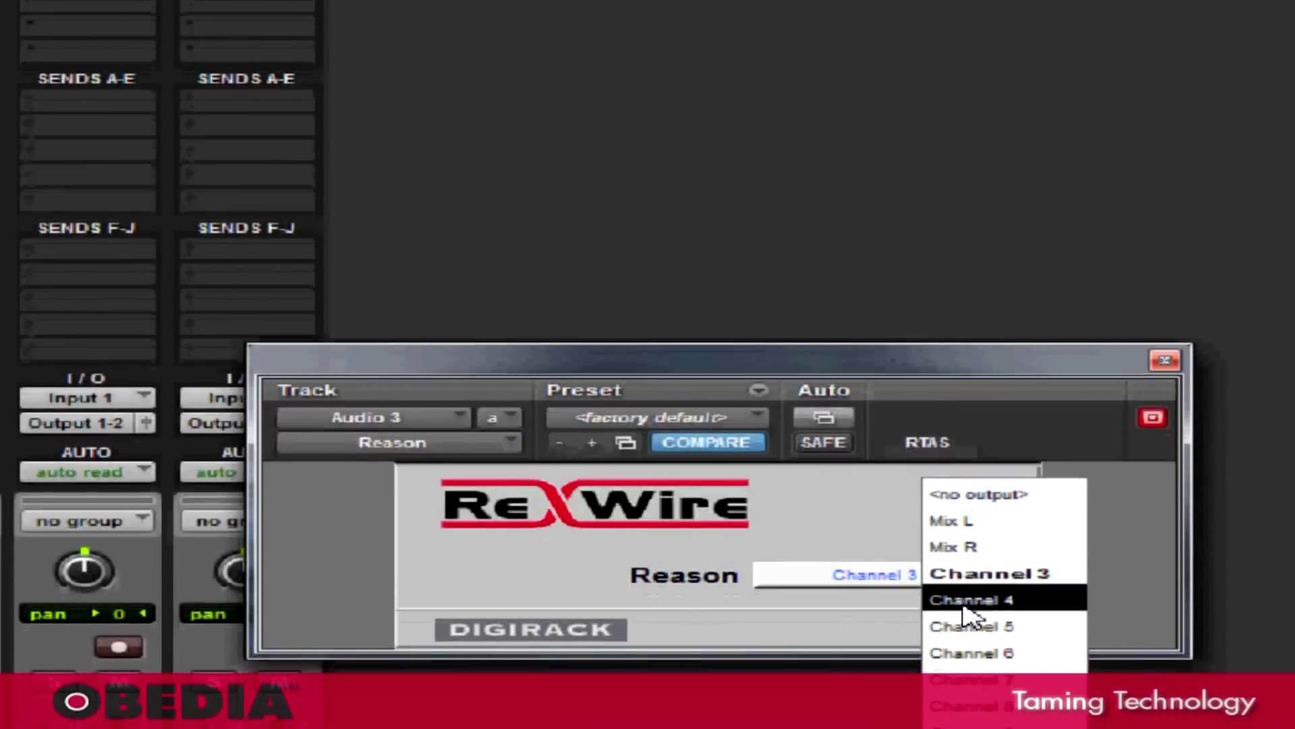
left_click(972, 599)
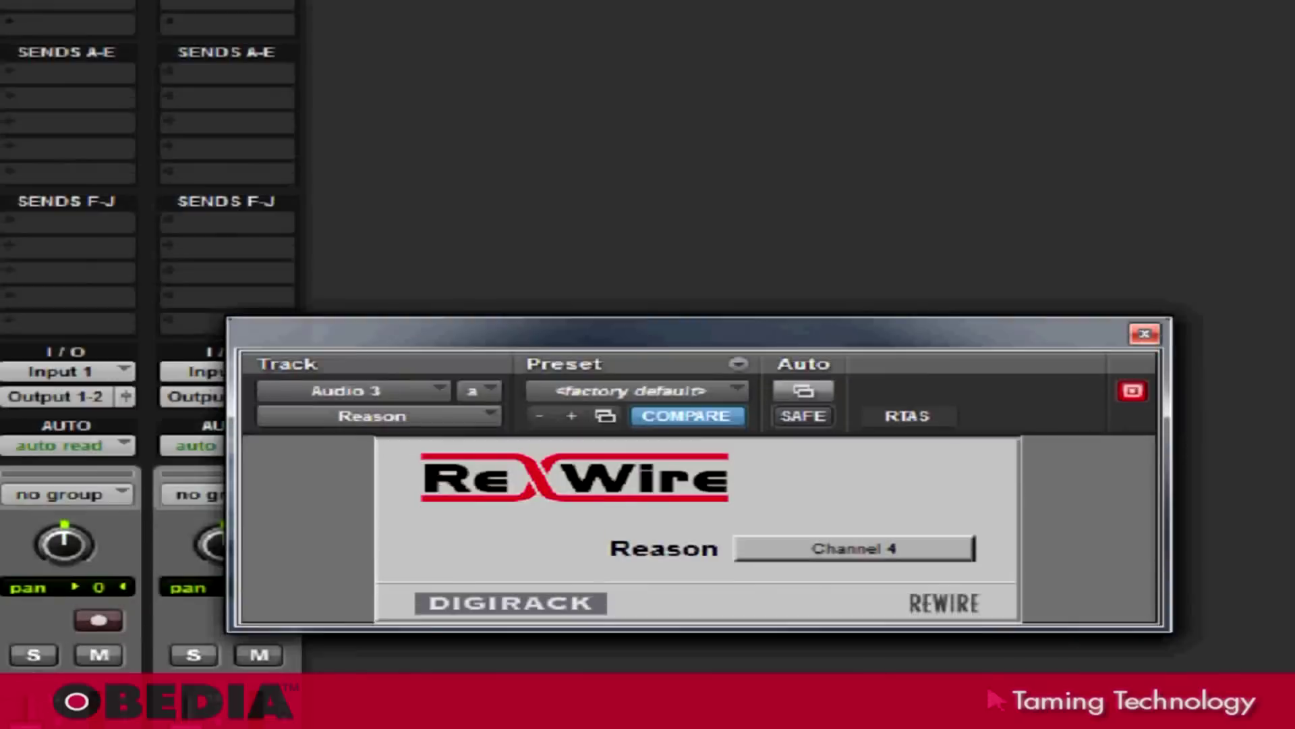
- Switch to Reason, flip the rack to its back panels and bring the reMix mixer's input jacks into view
key("alt+Tab")
key("alt+Tab")
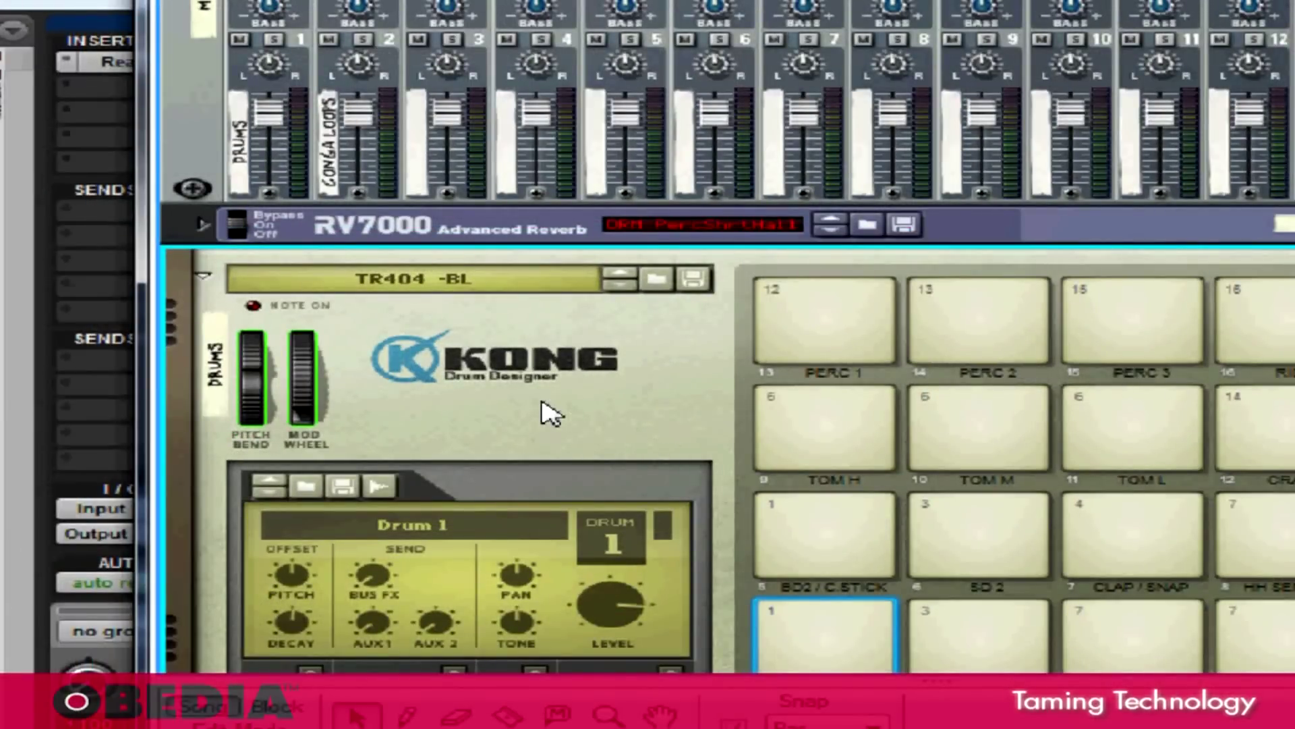
key("Tab")
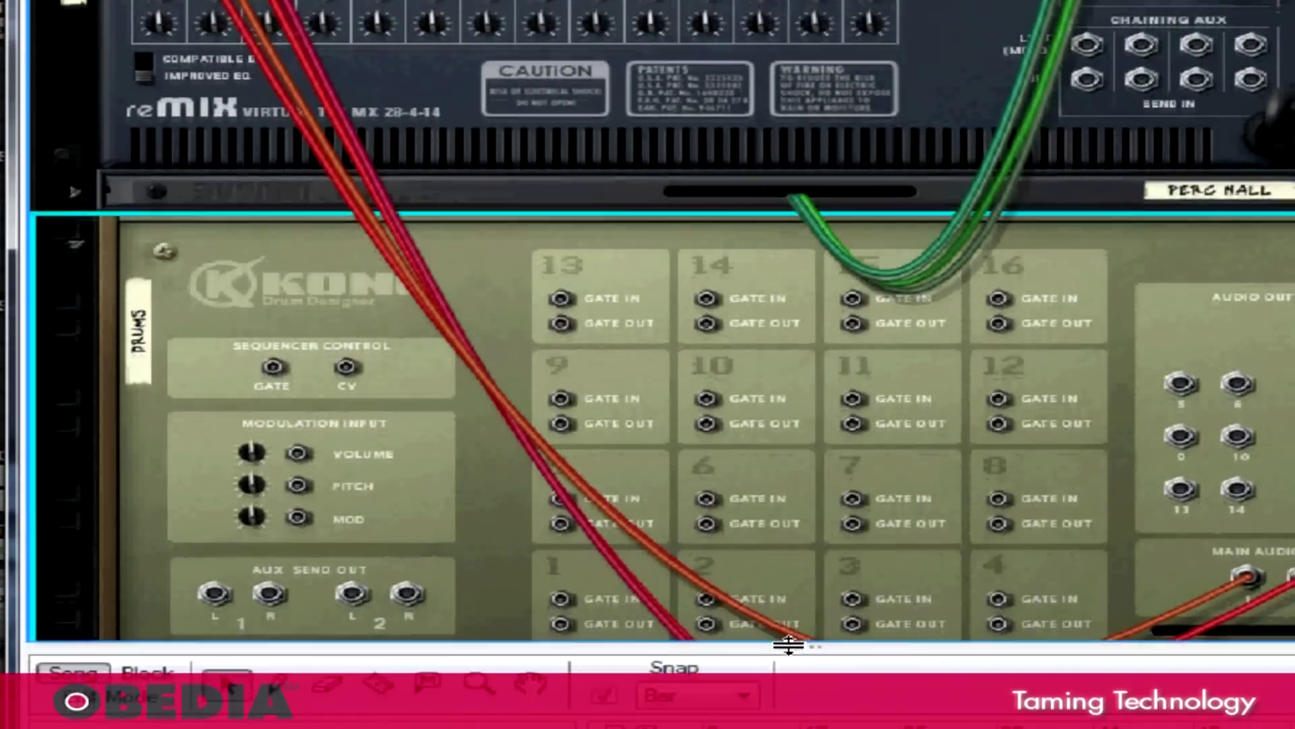
left_click_drag(788, 645, 789, 705)
scroll(853, 538, "down", 3)
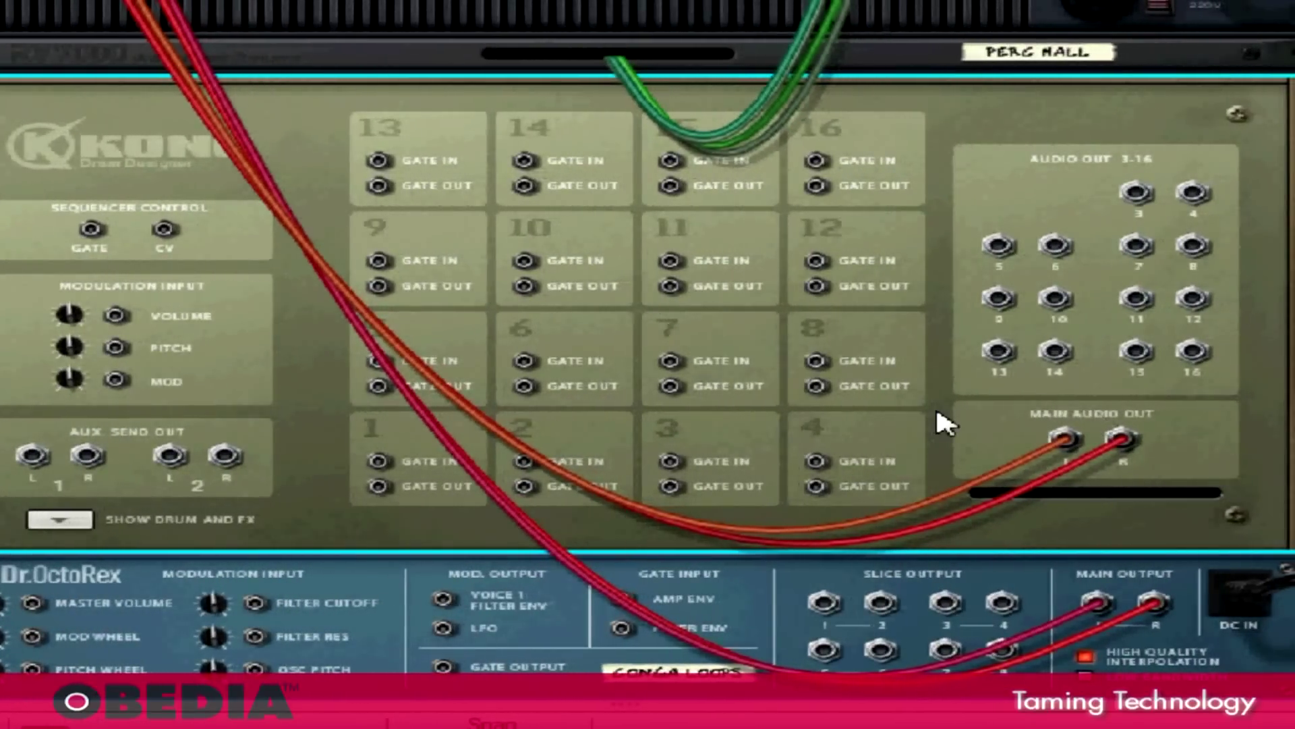
scroll(463, 419, "up", 5)
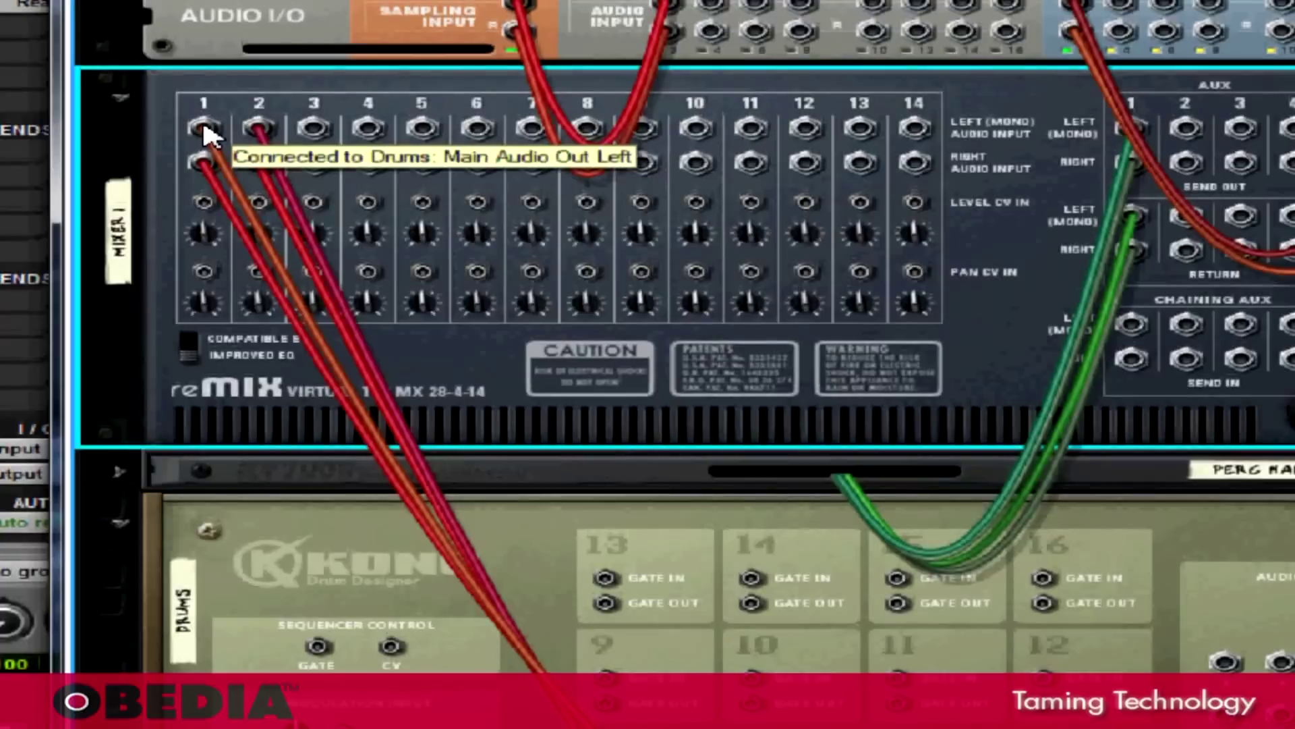
- Move Kong's left and right main output cables from mixer channel 1 to the Audio I/O hardware interface
right_click(205, 115)
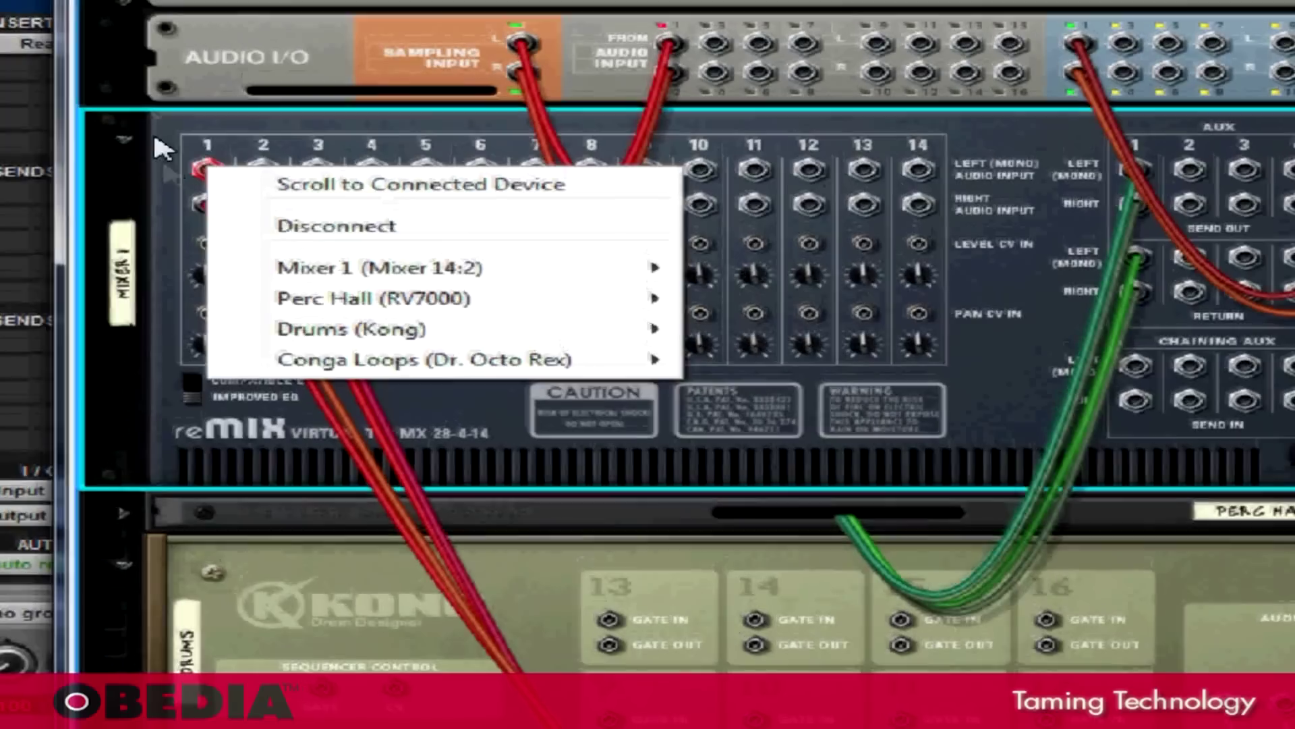
left_click(152, 131)
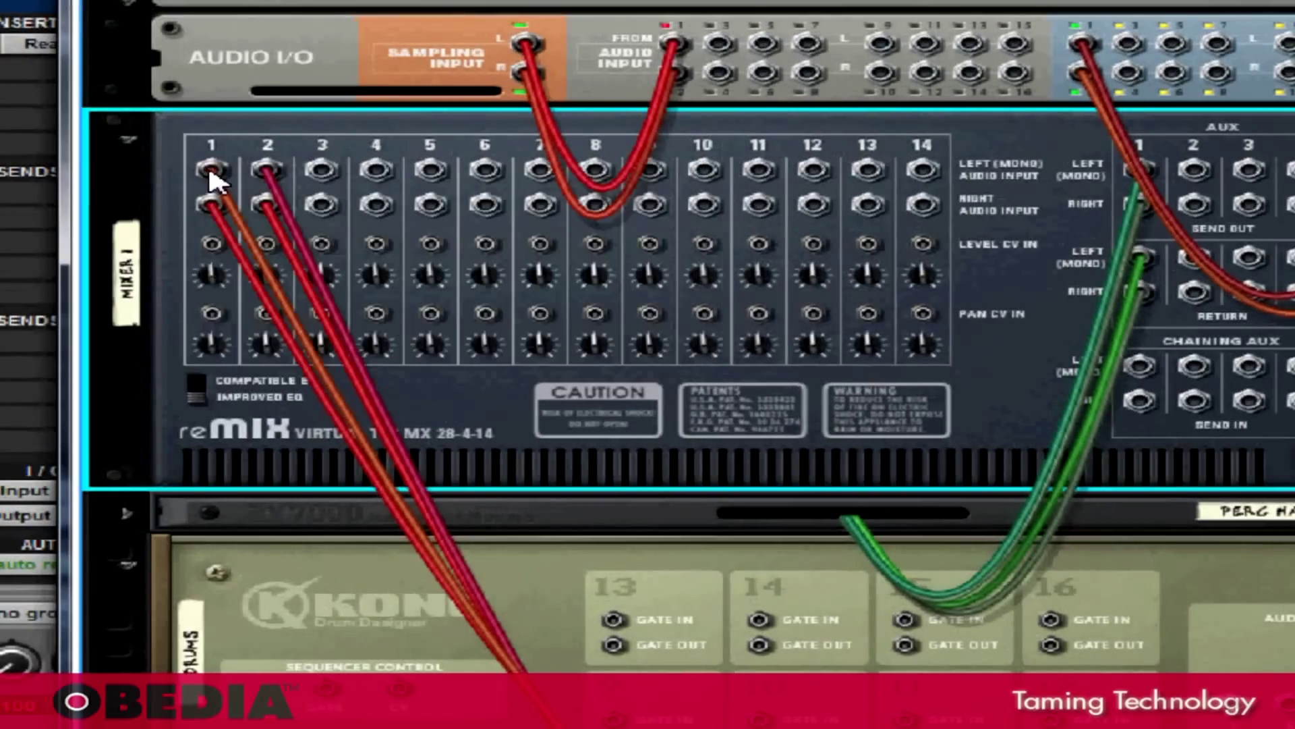
left_click_drag(199, 169, 1087, 102)
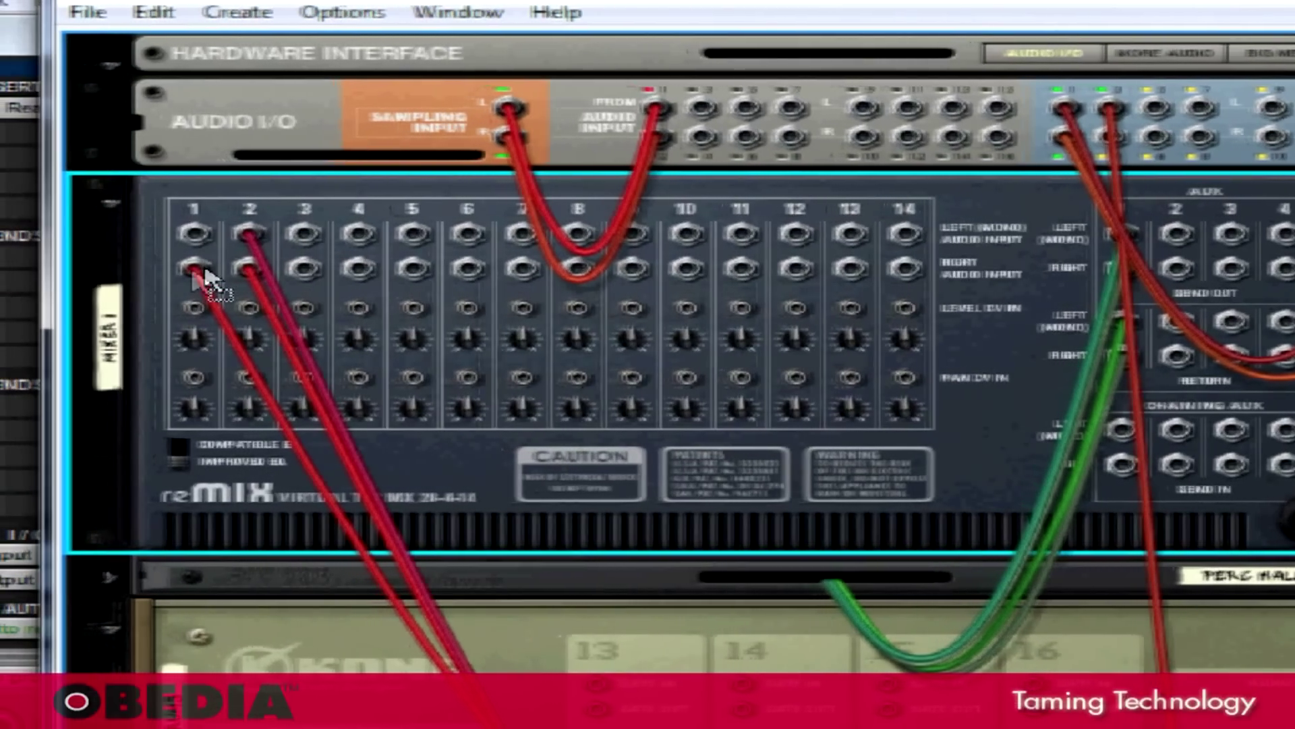
left_click_drag(202, 279, 1088, 144)
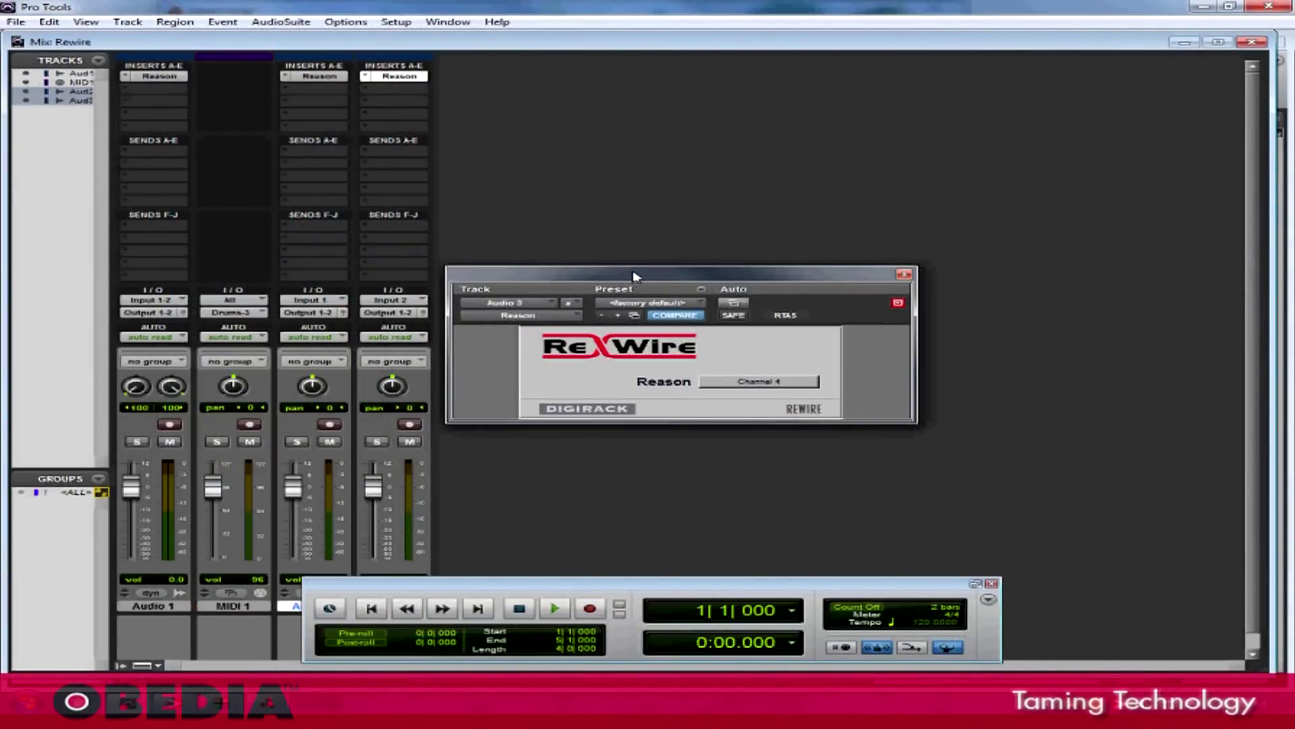
- Start playback to hear the drums and mute the Audio 3 track
left_click_drag(638, 277, 634, 260)
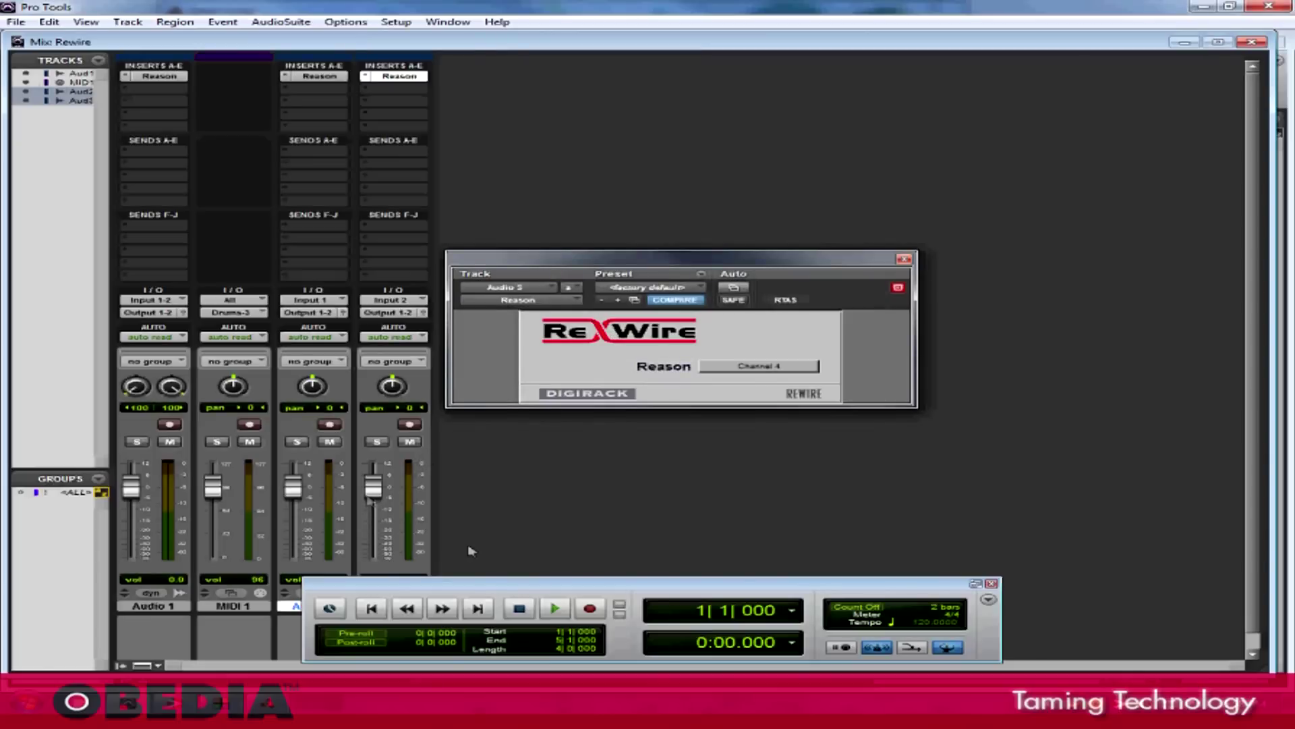
left_click(553, 609)
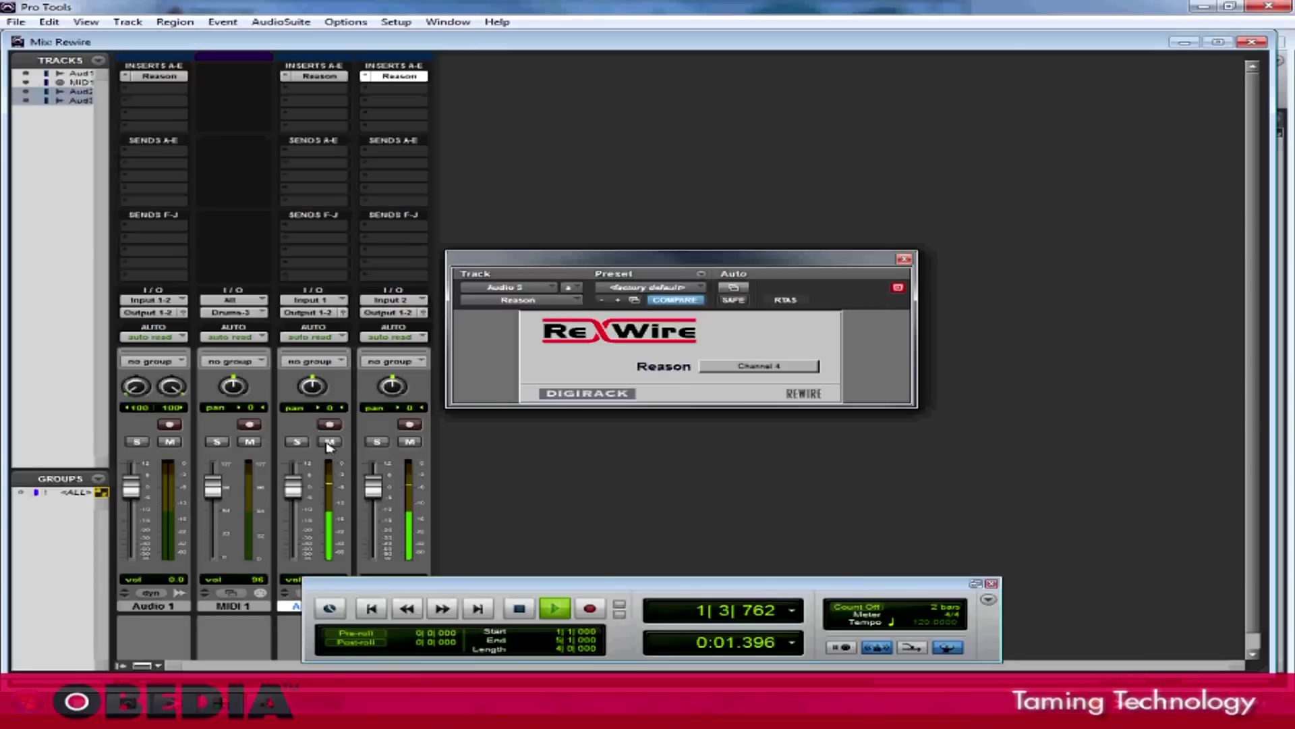
left_click(329, 442)
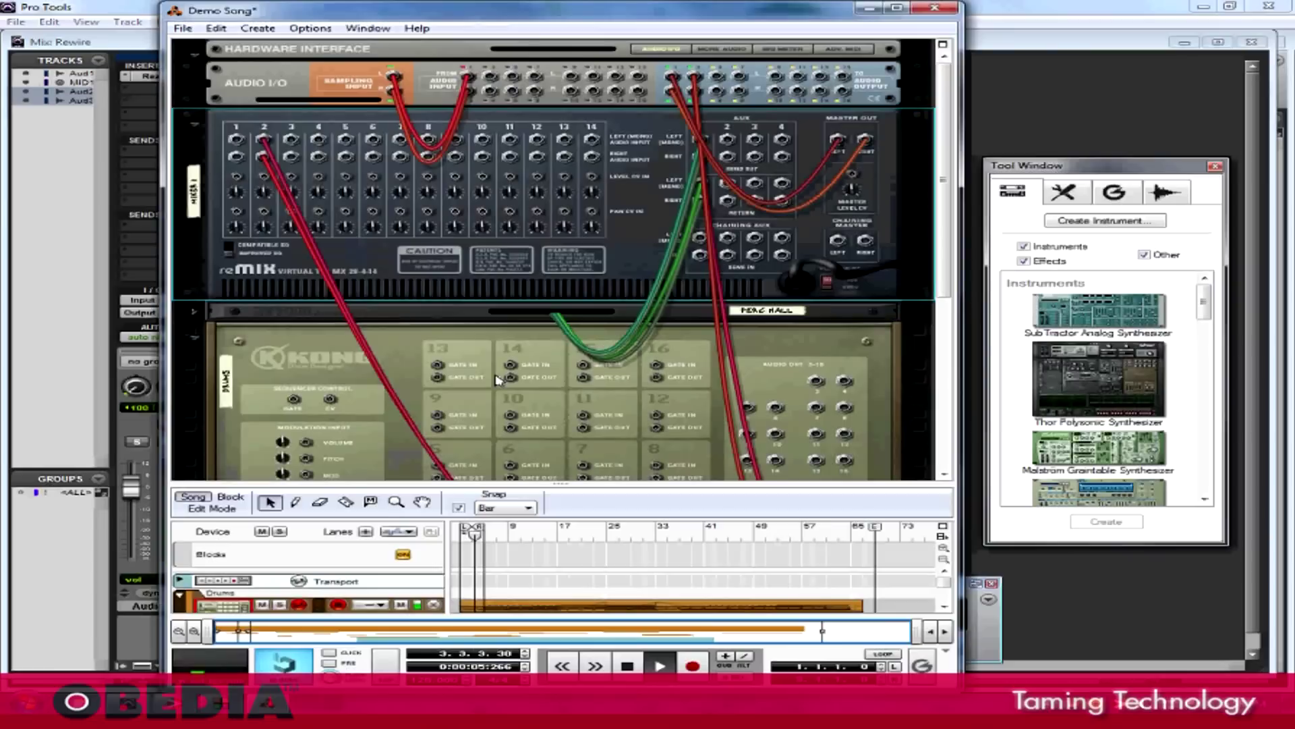
- Flip the Reason rack back to its front panels
key("Tab")
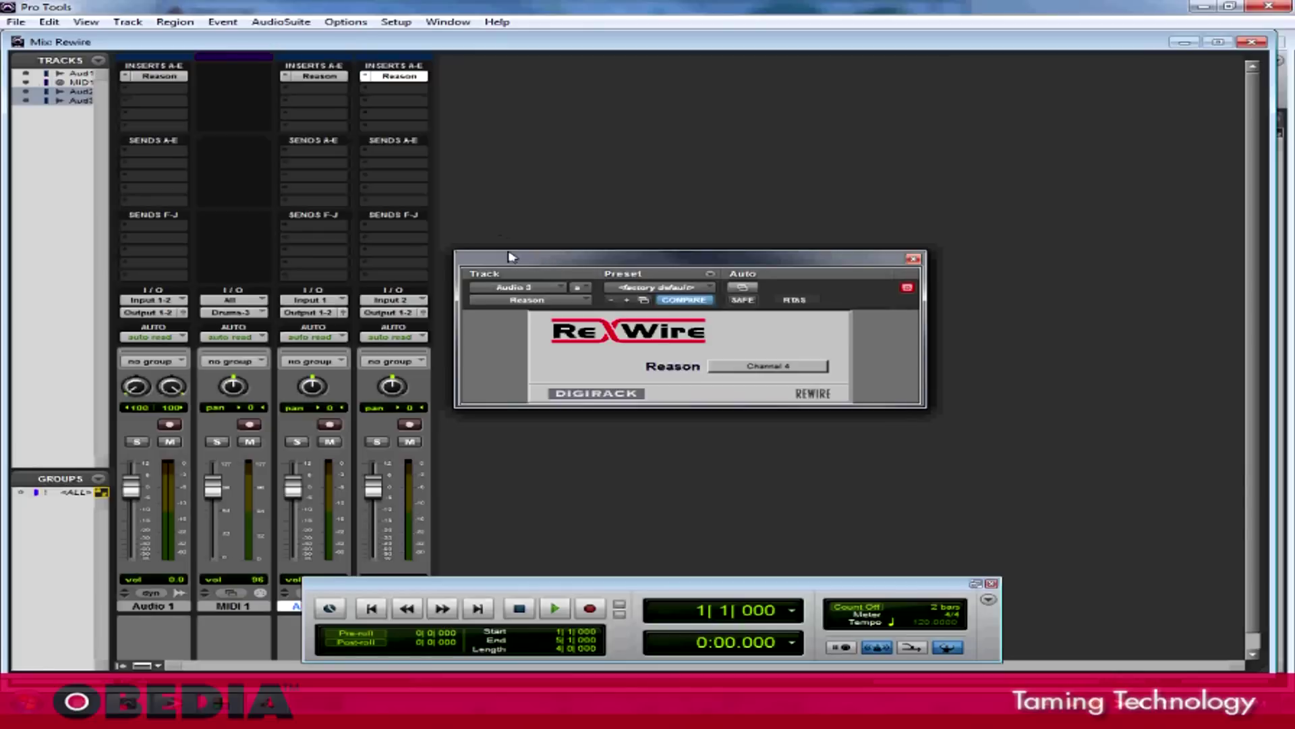
- Open the Bounce to Disk settings from the File menu
left_click_drag(507, 254, 507, 222)
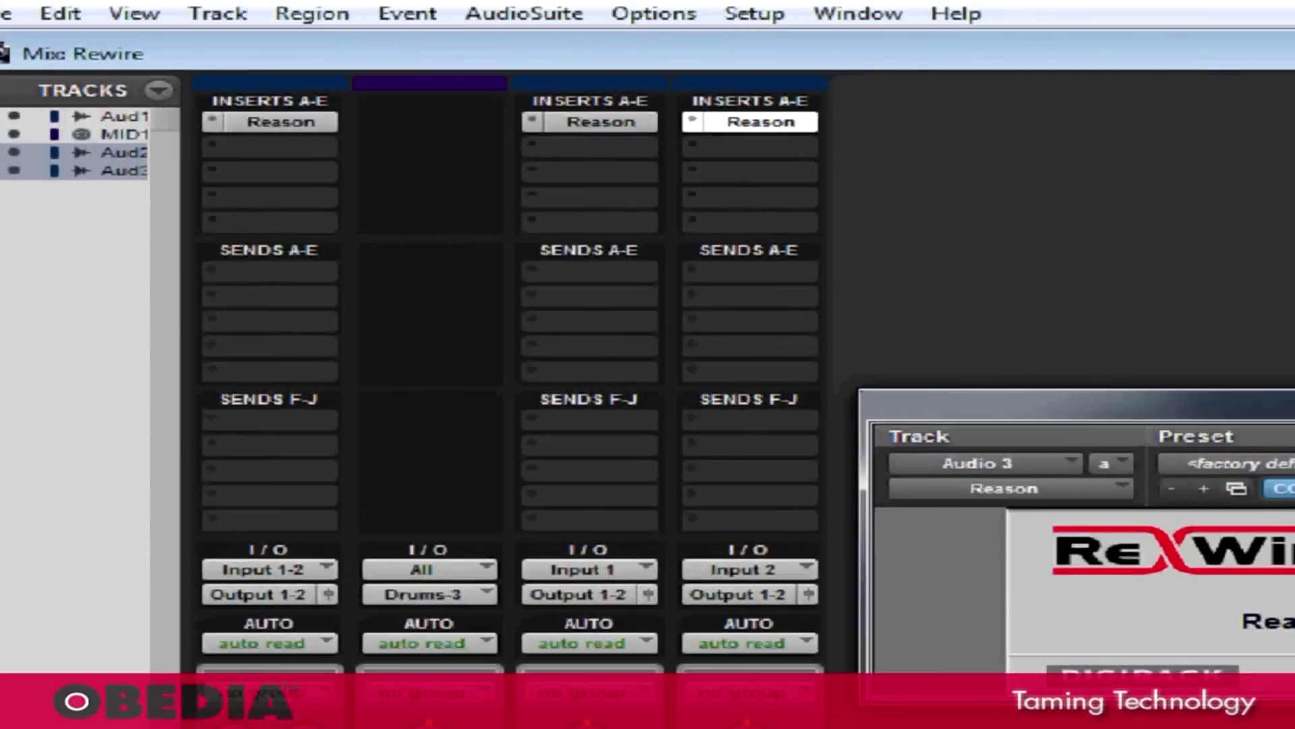
left_click(1, 13)
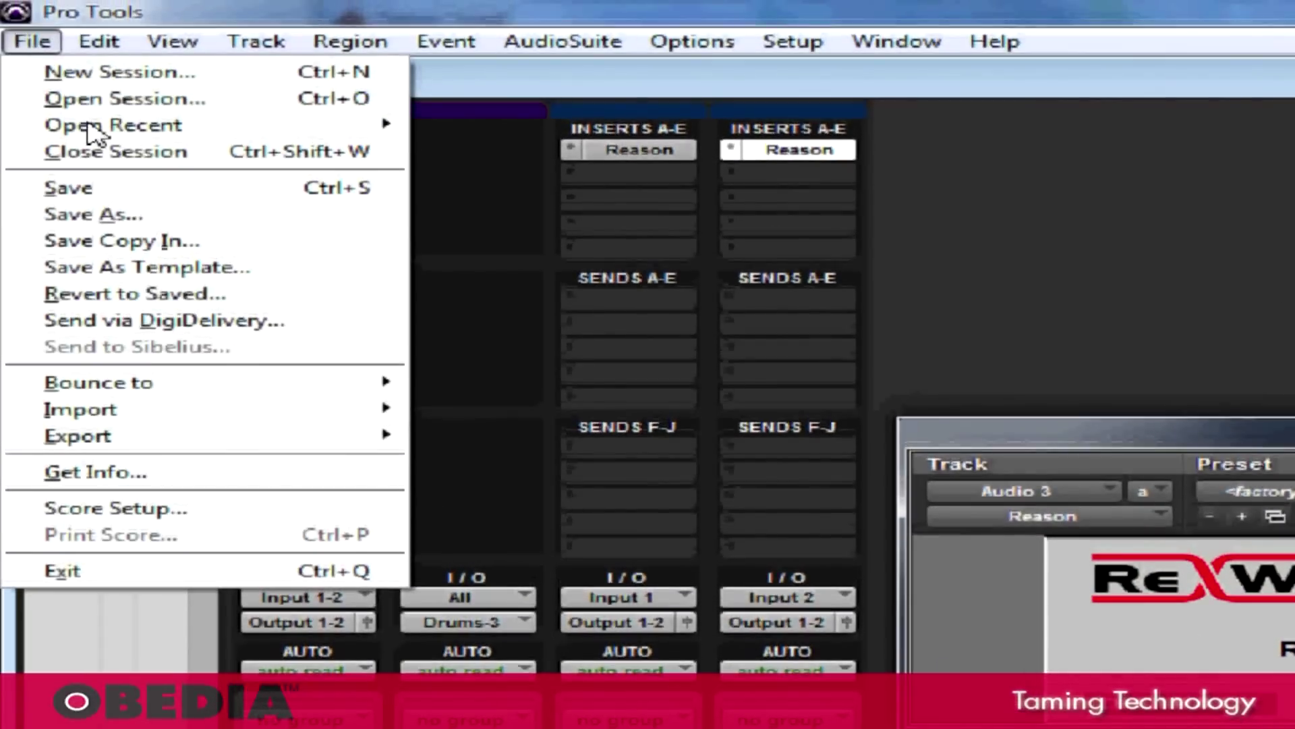
mouse_move(257, 396)
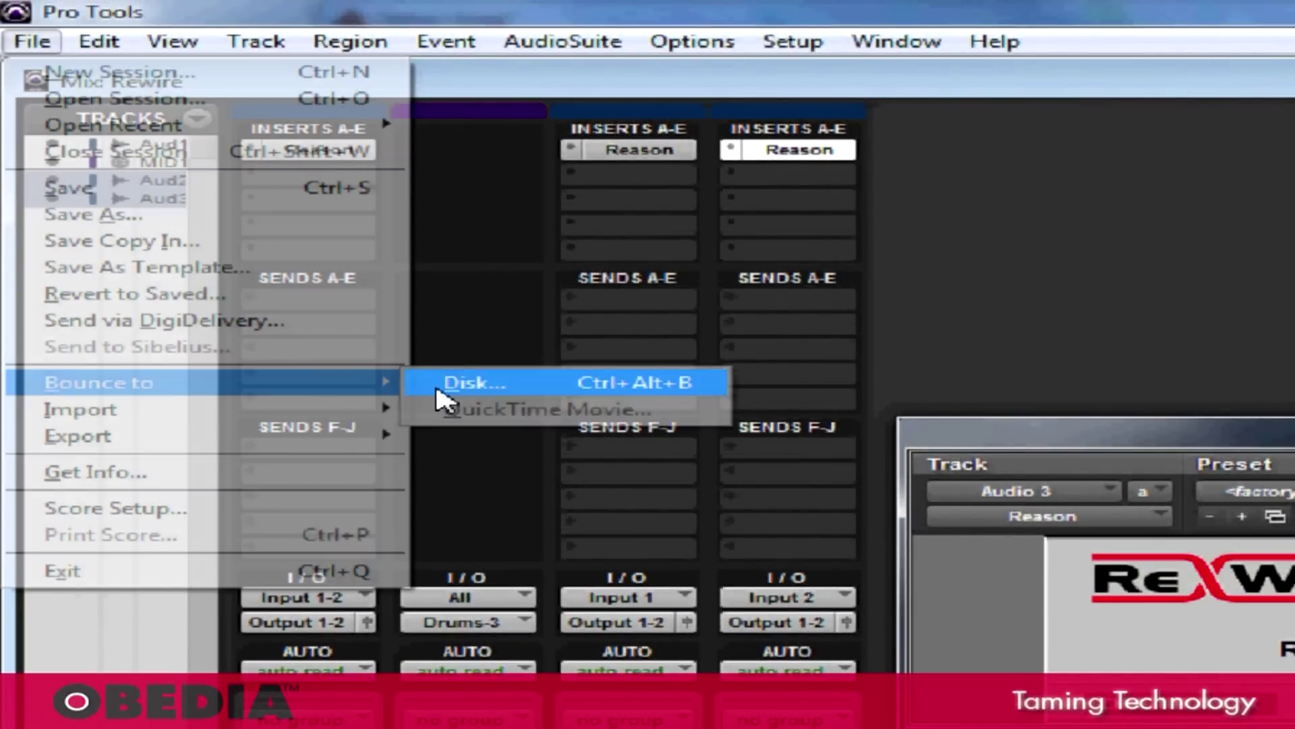
left_click(437, 391)
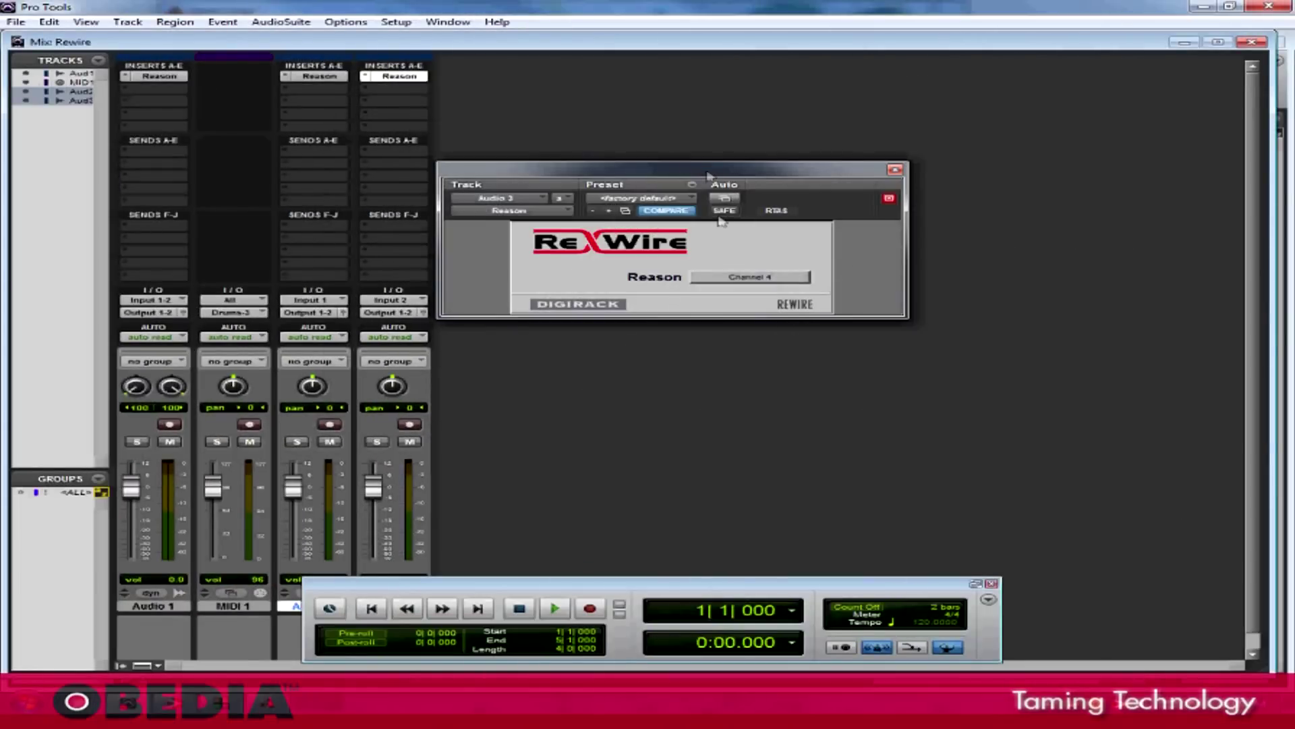
left_click_drag(714, 182, 715, 225)
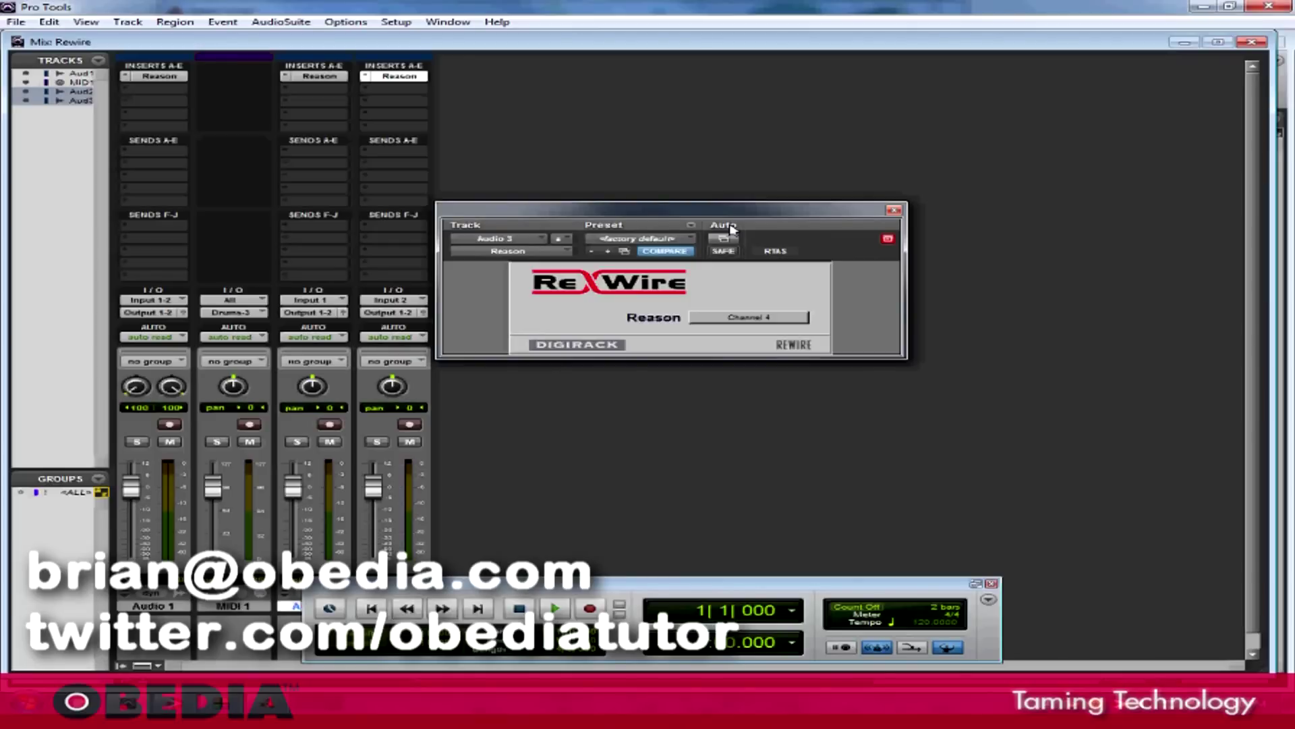
mouse_move(734, 212)
left_mouse_down()
mouse_move(739, 230)
mouse_move(736, 209)
left_mouse_up()
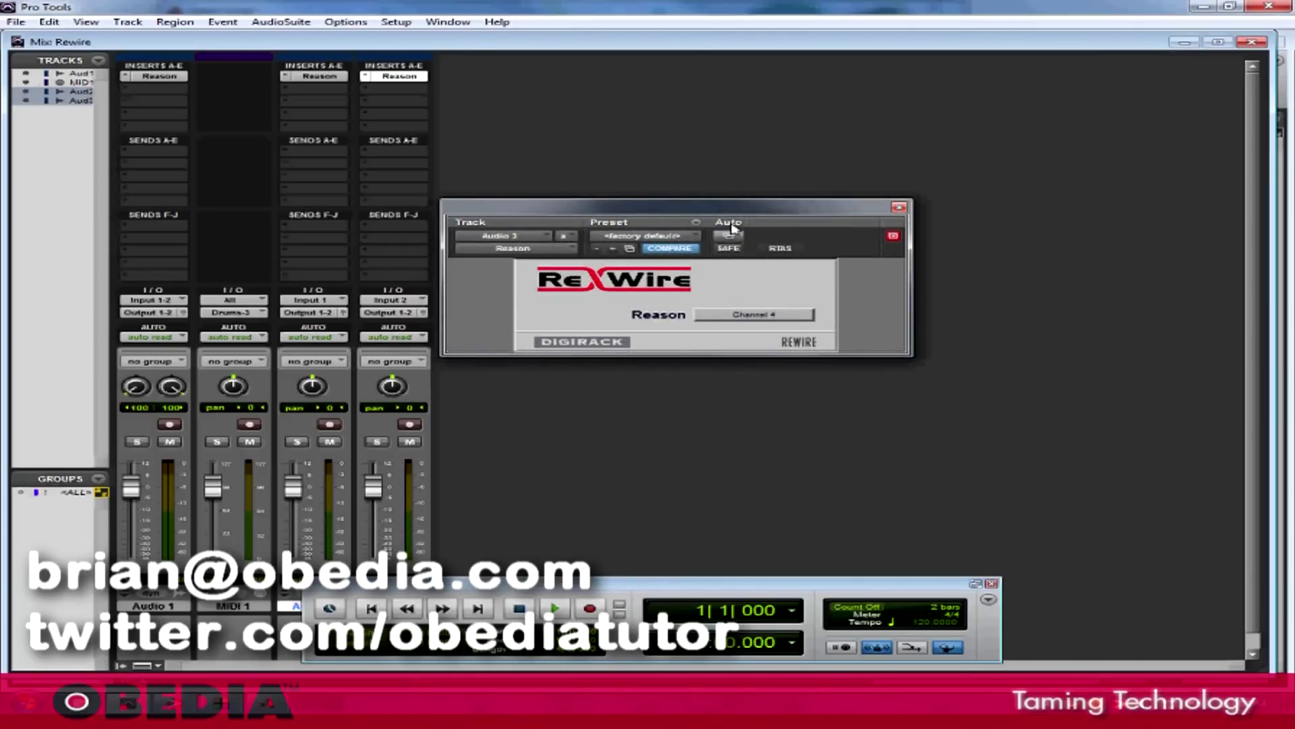